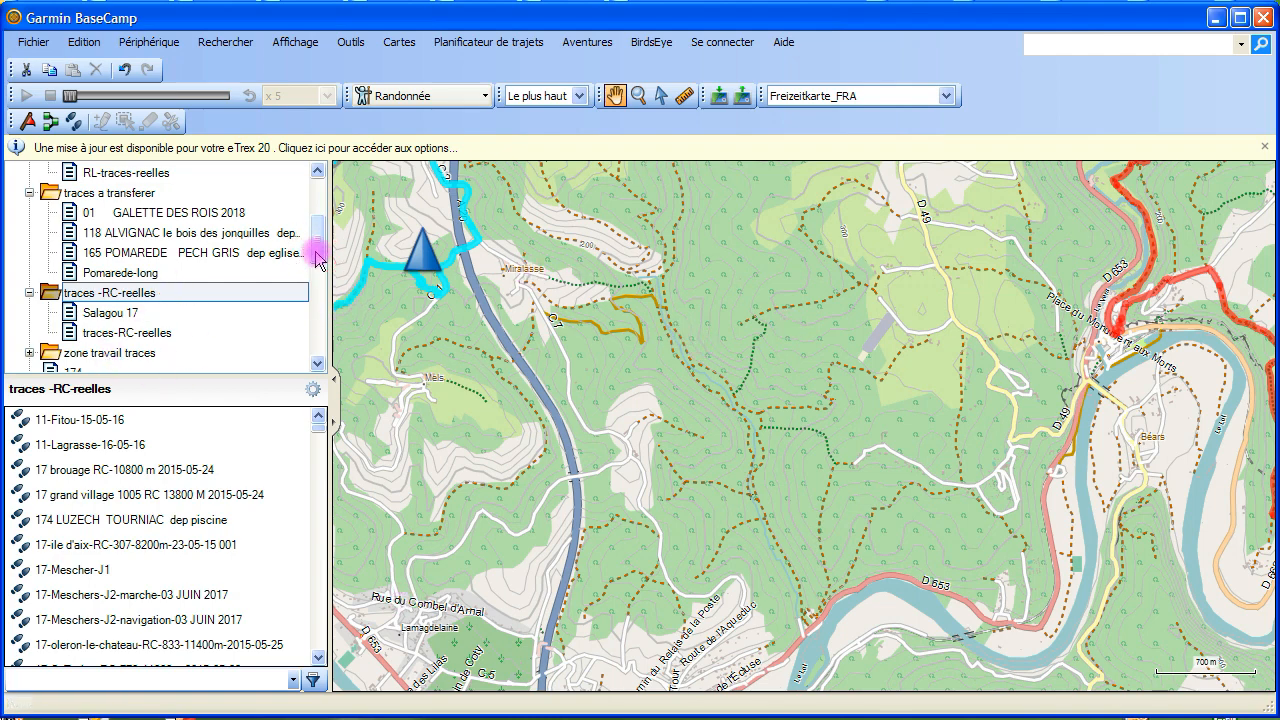
pyautogui.moveTo(318, 258); pyautogui.dragTo(320, 343)
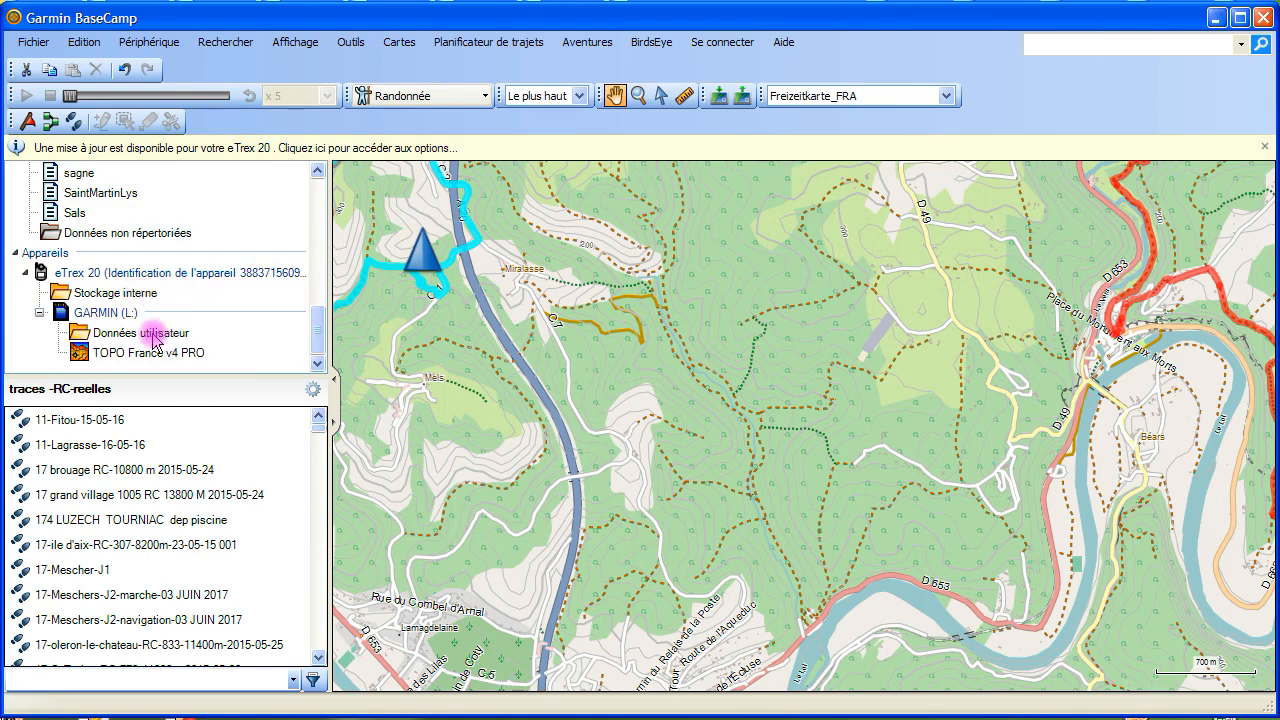
pyautogui.click(62, 292)
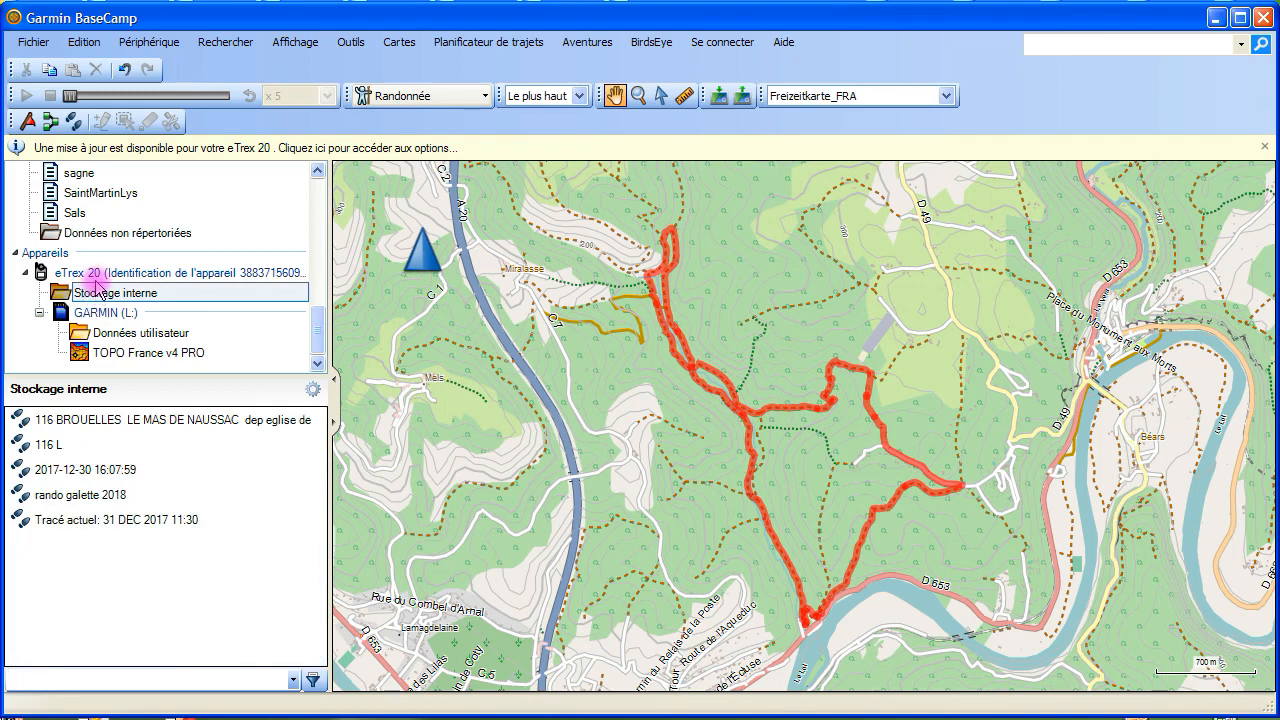
pyautogui.click(83, 478)
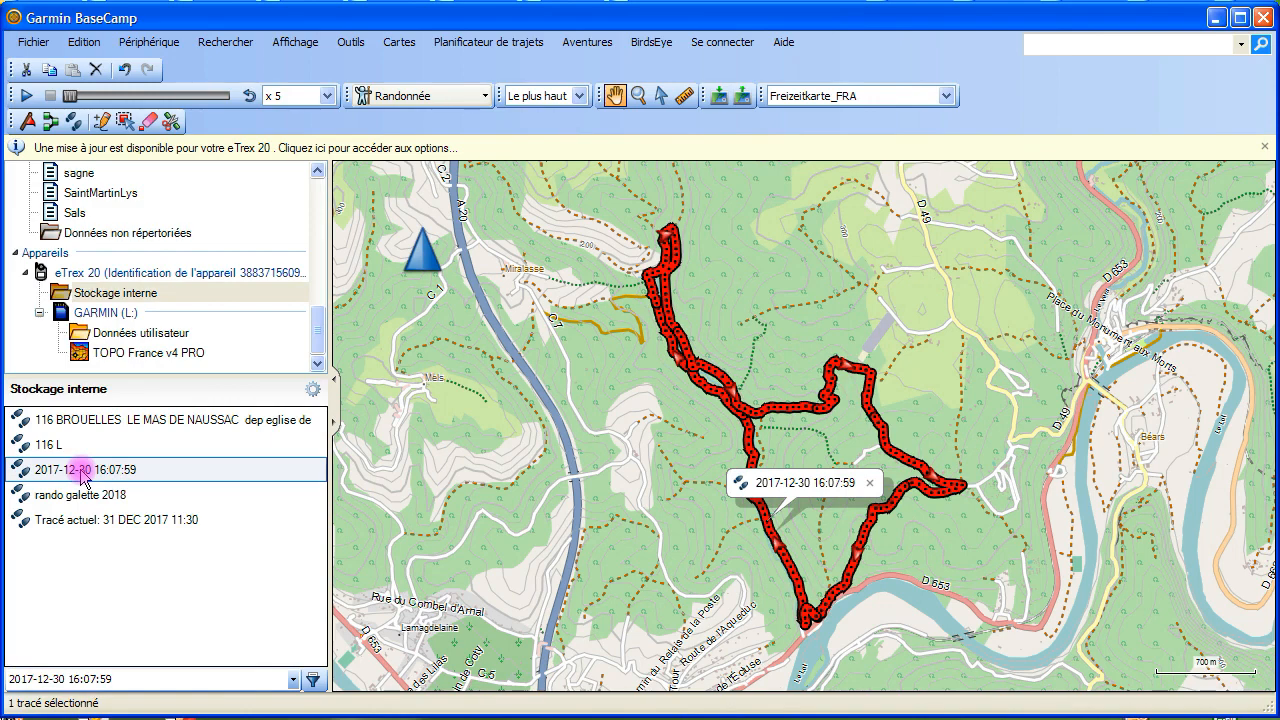
# View the selected track's properties and the colours available for it, leaving the colour as it is
pyautogui.doubleClick(83, 478)
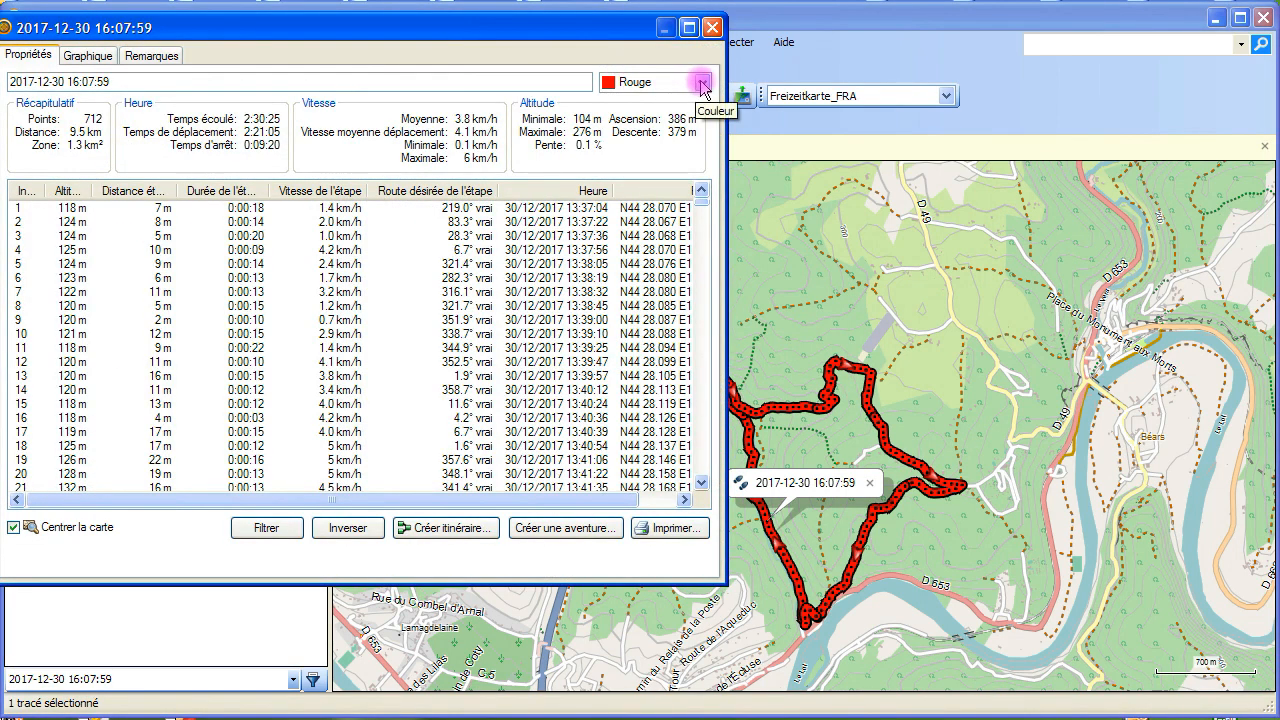
pyautogui.click(703, 83)
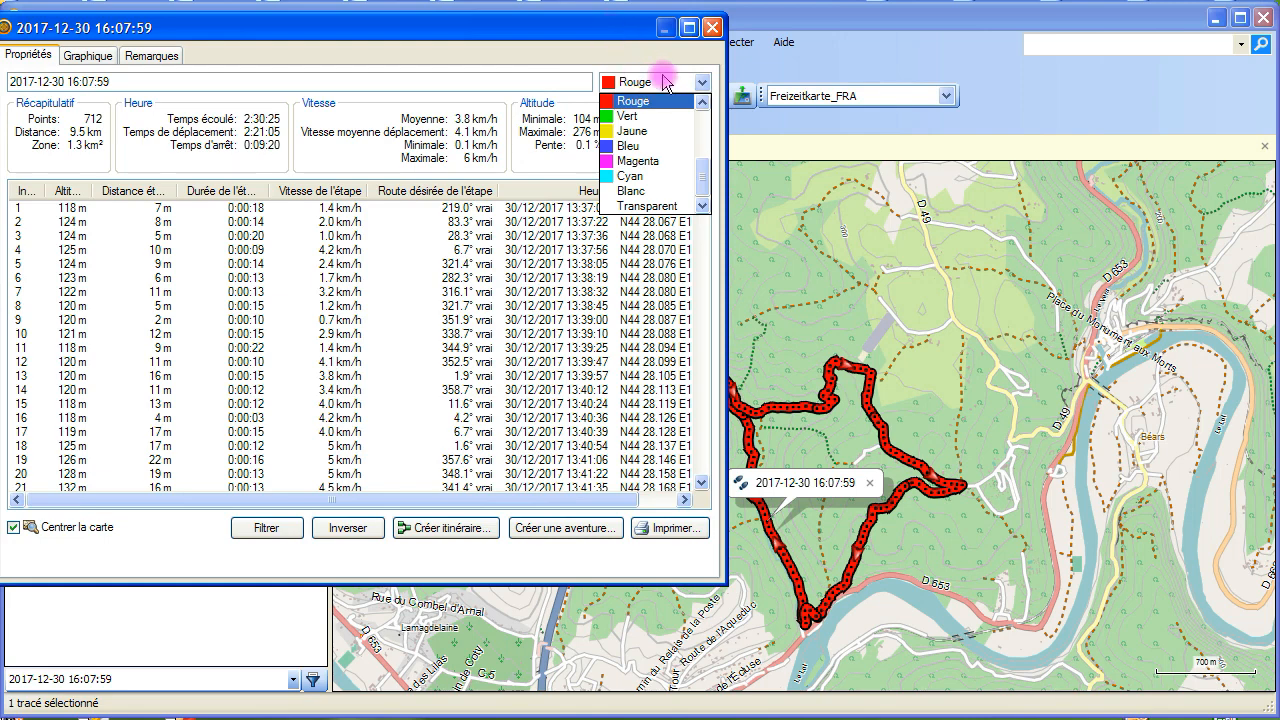
pyautogui.click(716, 27)
pyautogui.click(716, 27)
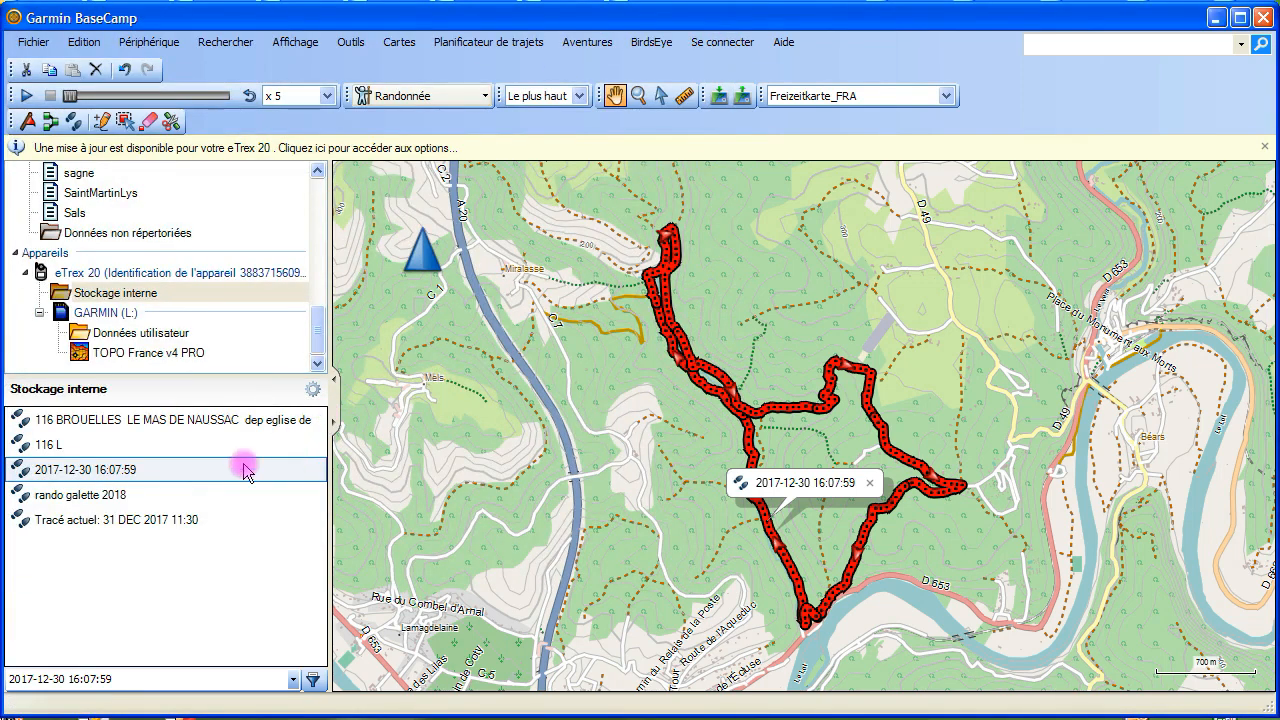
pyautogui.doubleClick(157, 472)
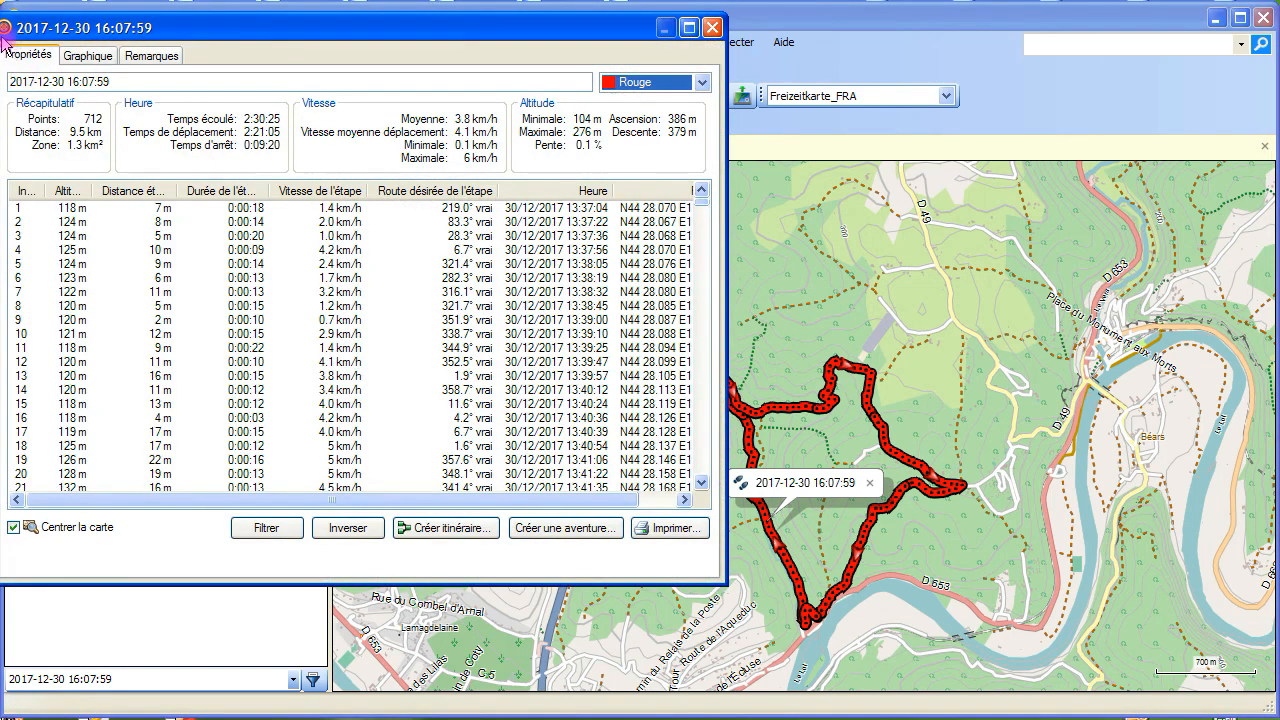
pyautogui.click(132, 82)
pyautogui.hotkey('ctrl', 'a')
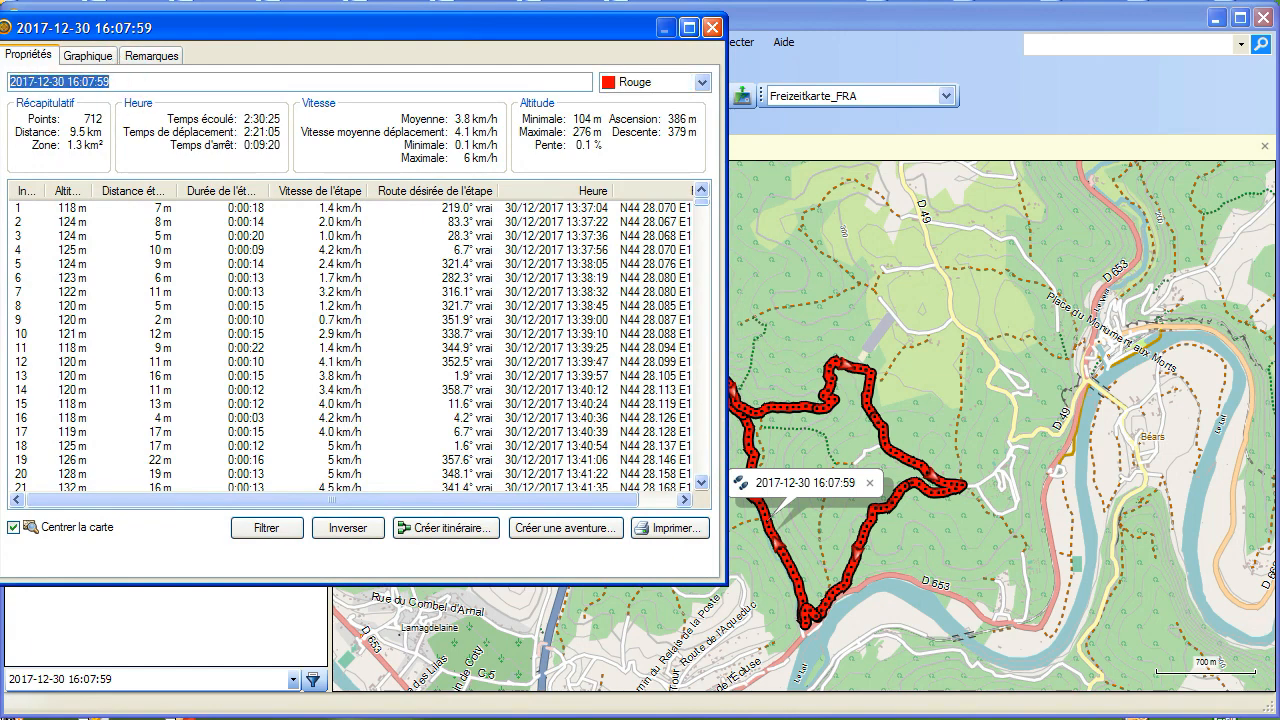
pyautogui.write('46-Vers-Savanac')
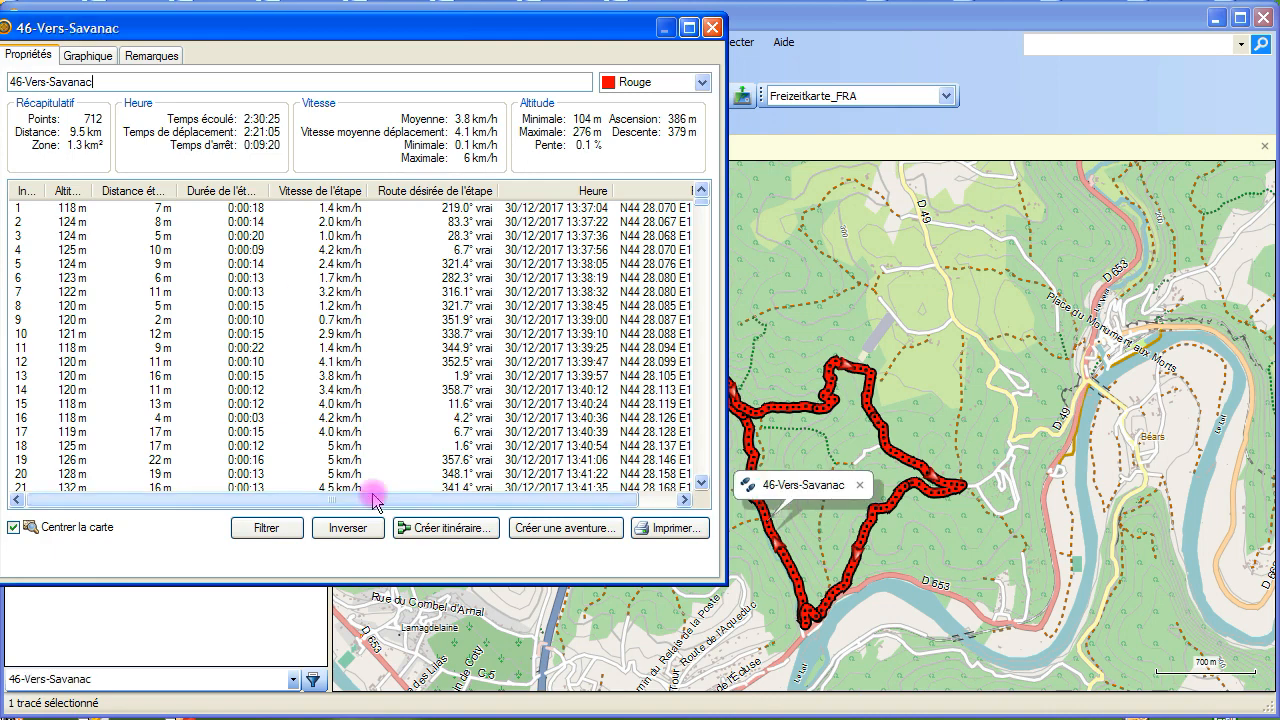
pyautogui.click(713, 29)
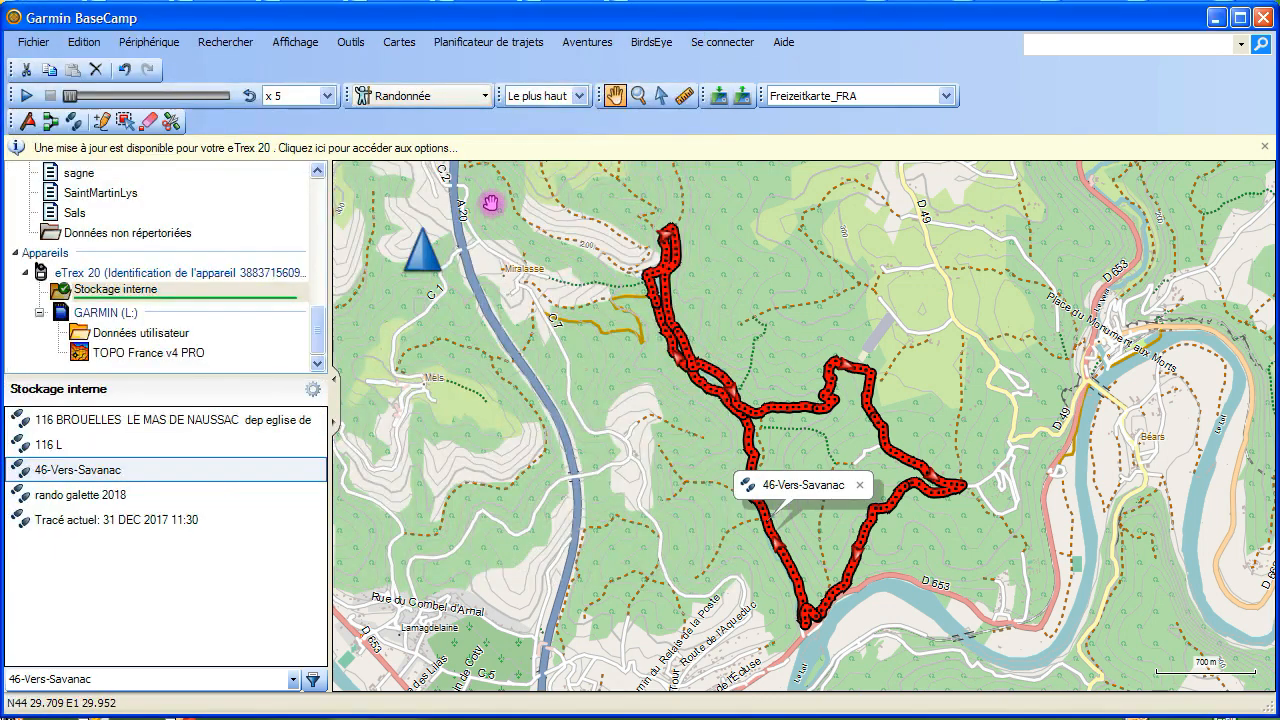
pyautogui.rightClick(110, 478)
pyautogui.click(91, 466)
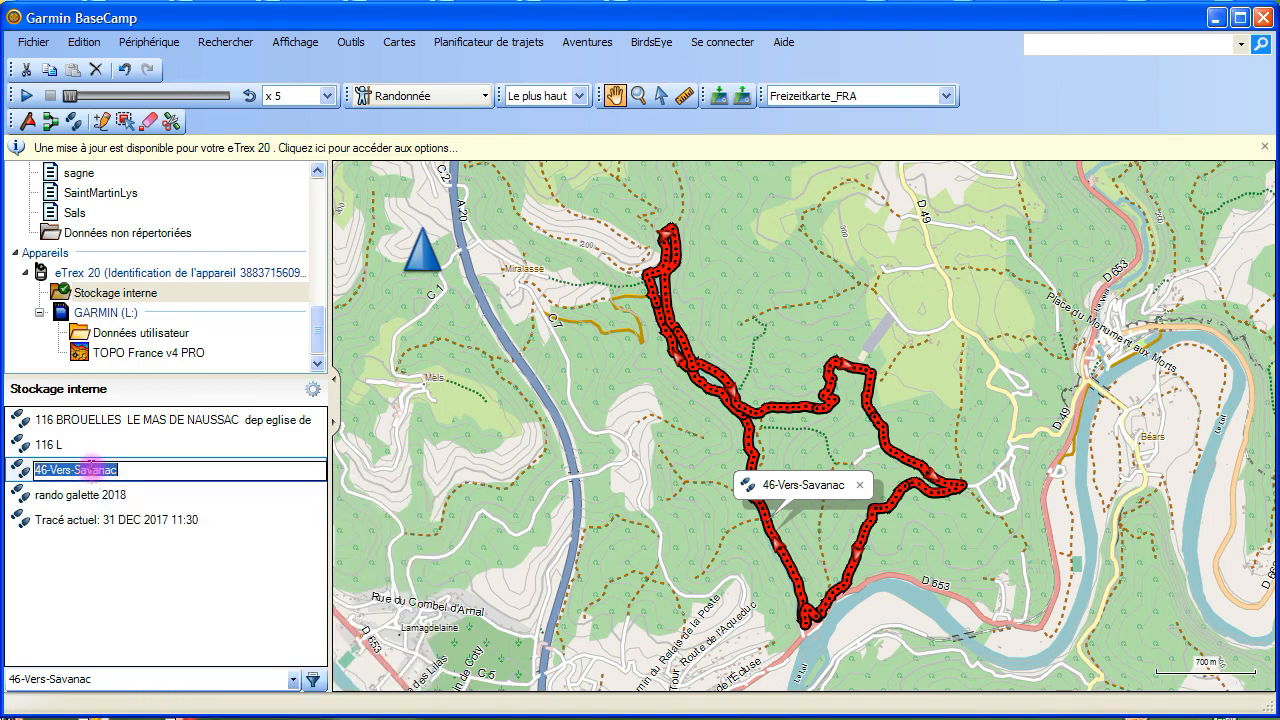
pyautogui.click(196, 601)
# Start exporting only the selected 46-Vers-Savanac track, using the GPS eXchange (*.gpx) file format
pyautogui.click(68, 471)
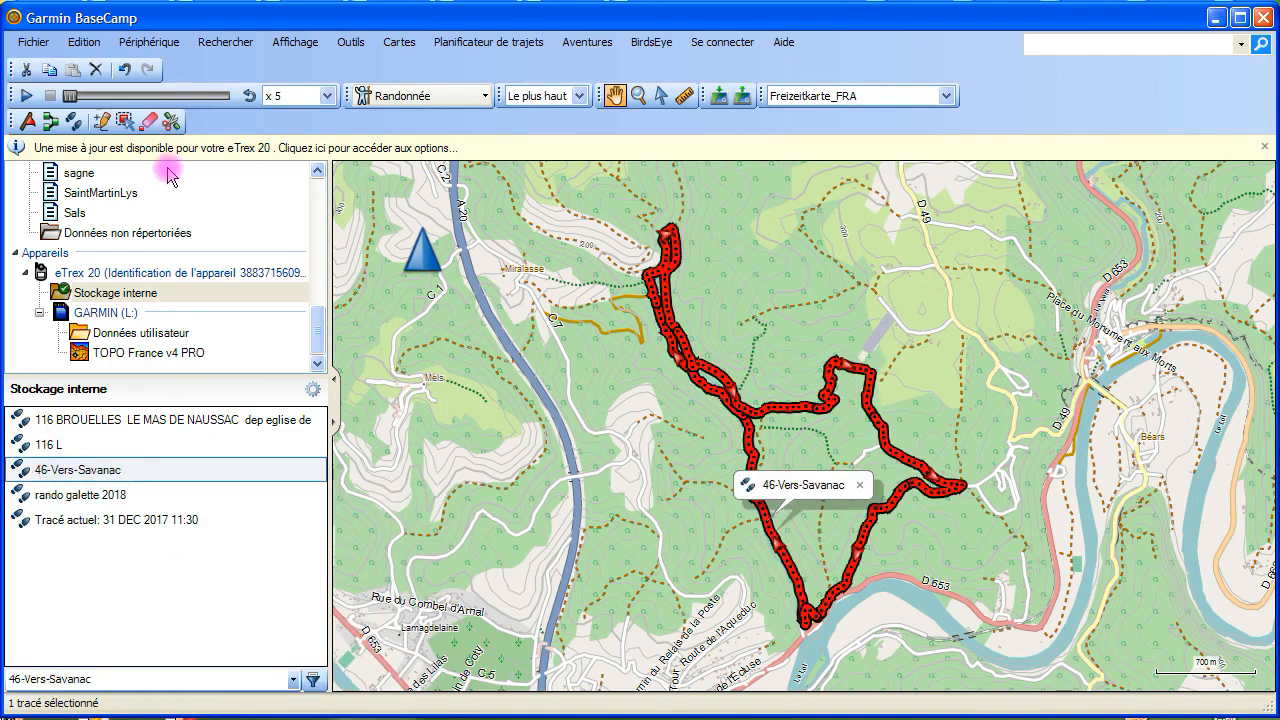
pyautogui.click(33, 44)
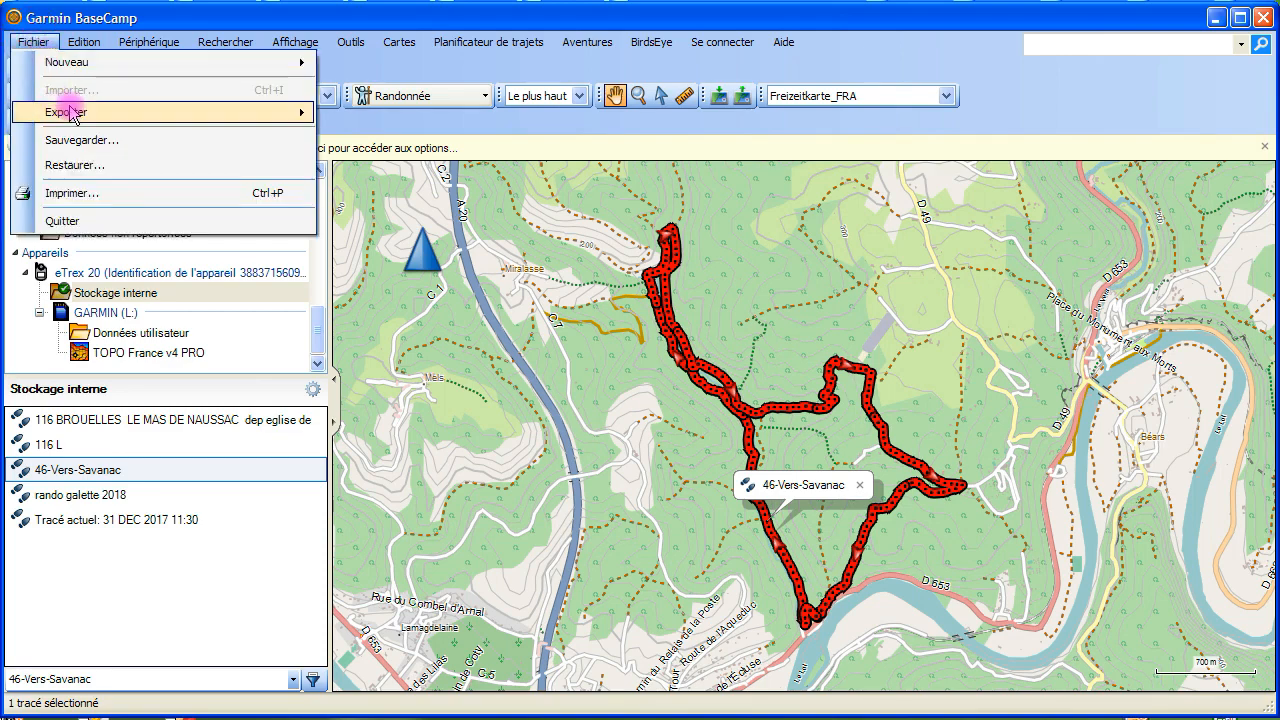
pyautogui.moveTo(150, 112)
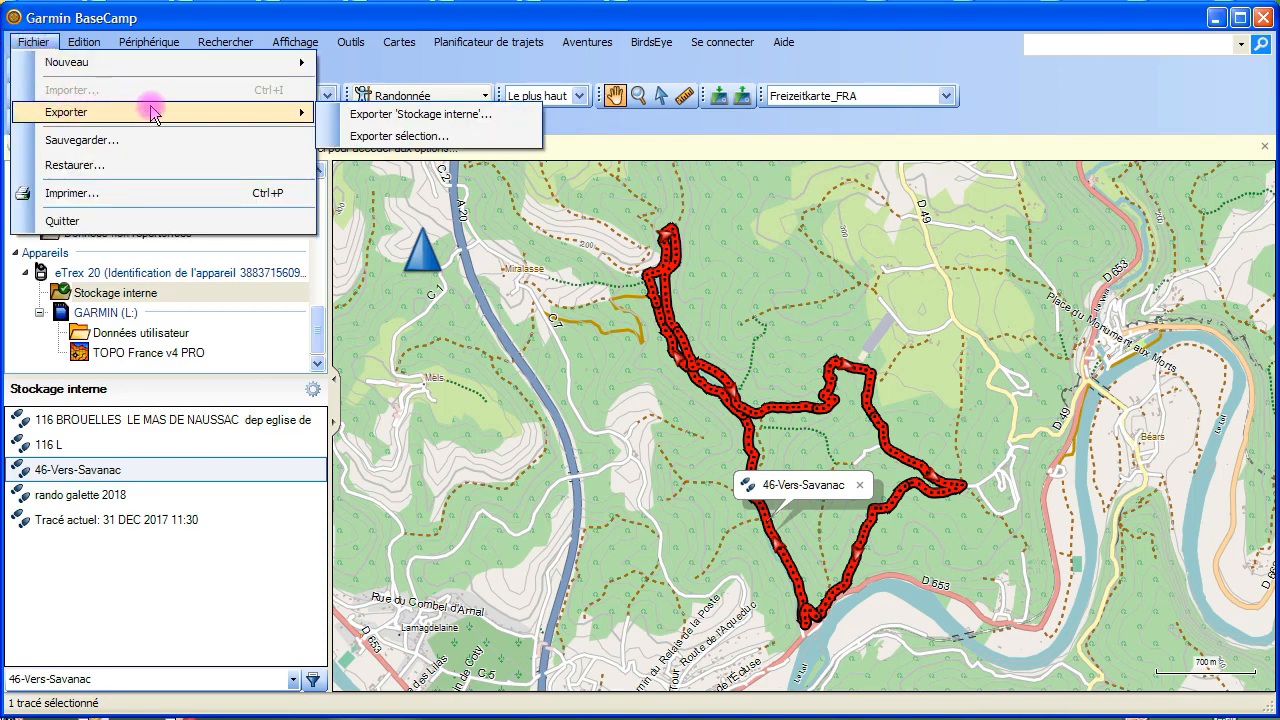
pyautogui.click(400, 137)
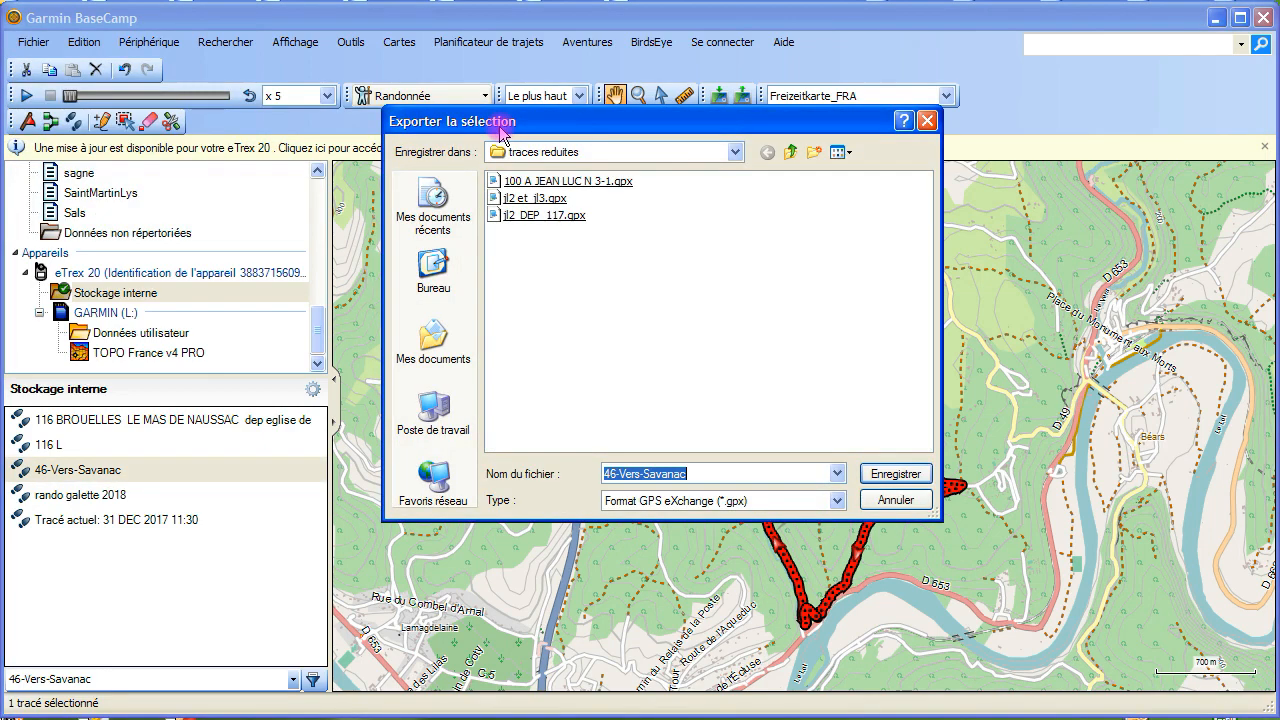
pyautogui.click(838, 502)
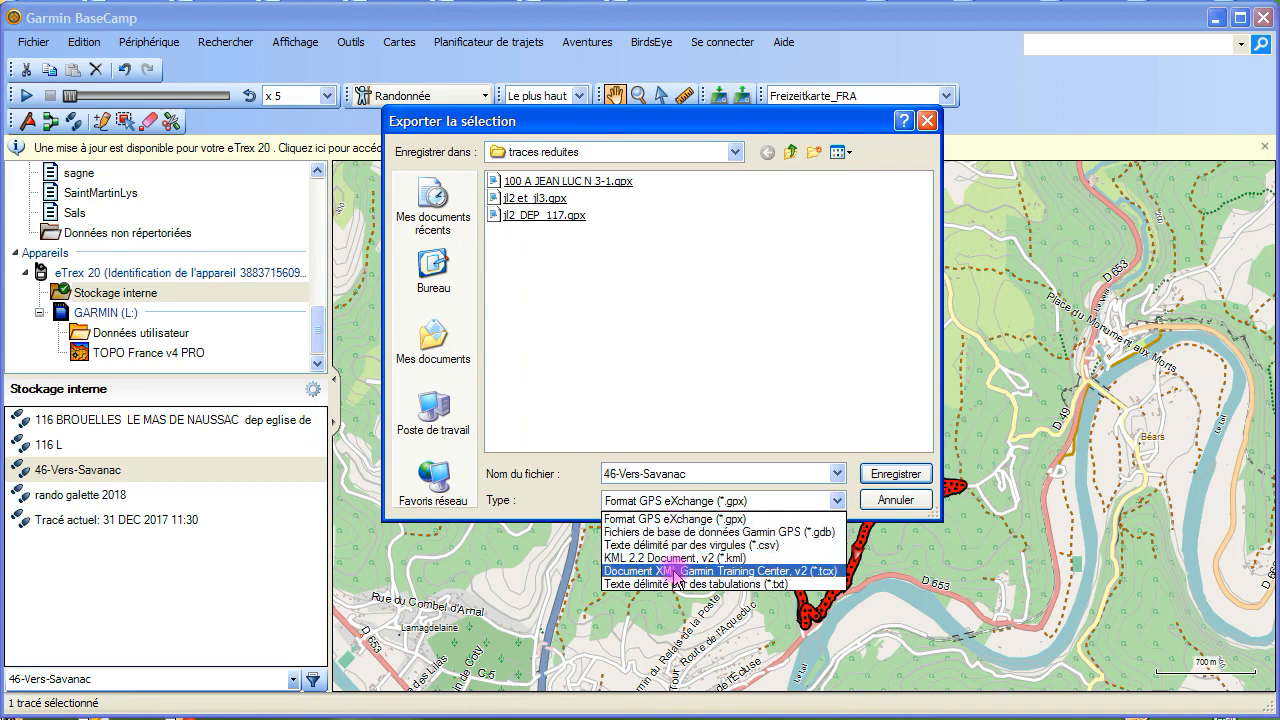
pyautogui.click(796, 500)
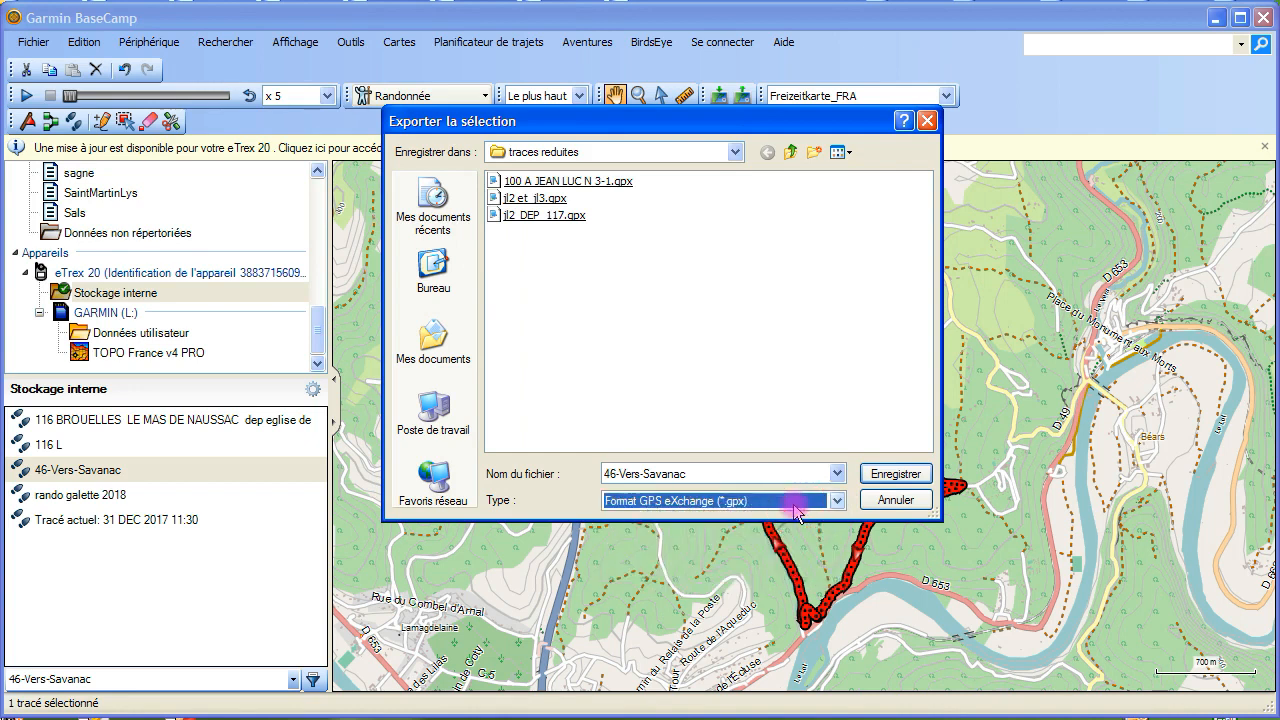
pyautogui.click(777, 384)
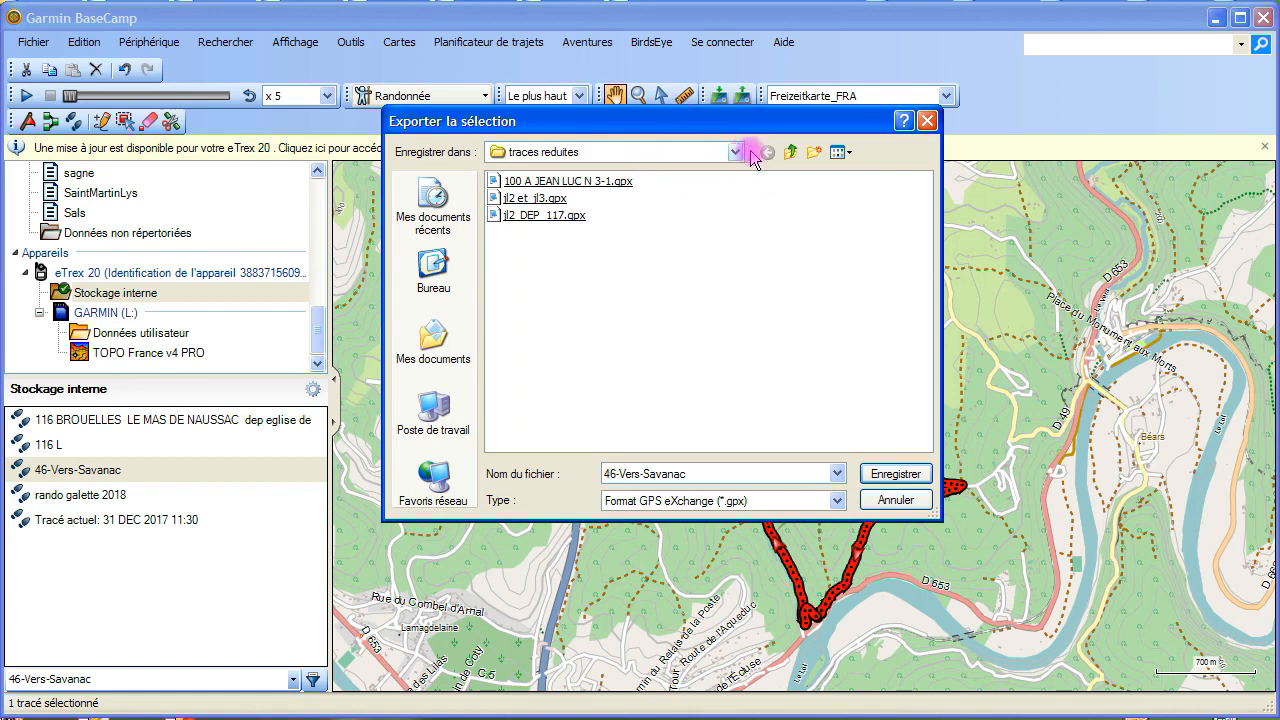
# Save the exported track as 46-Vers-Savanac in the folder 46-Savanac-galecie-RL-30-12-17
pyautogui.click(791, 153)
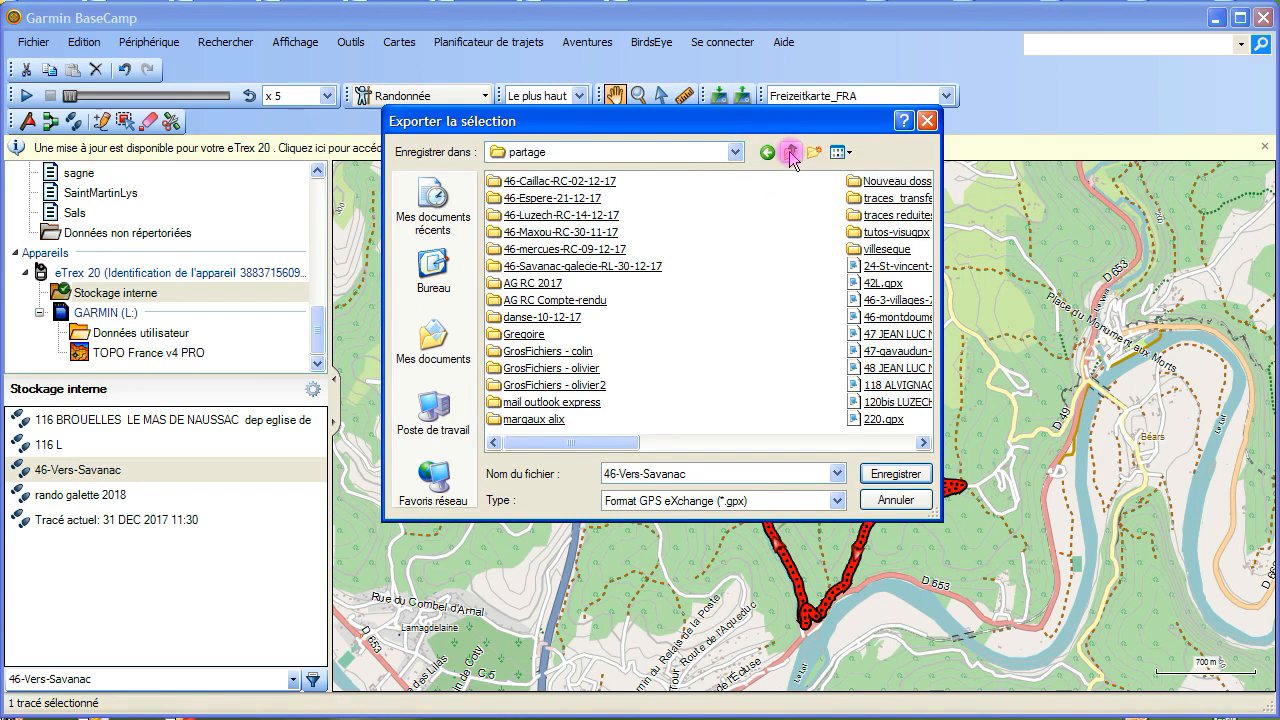
pyautogui.click(791, 153)
pyautogui.click(735, 152)
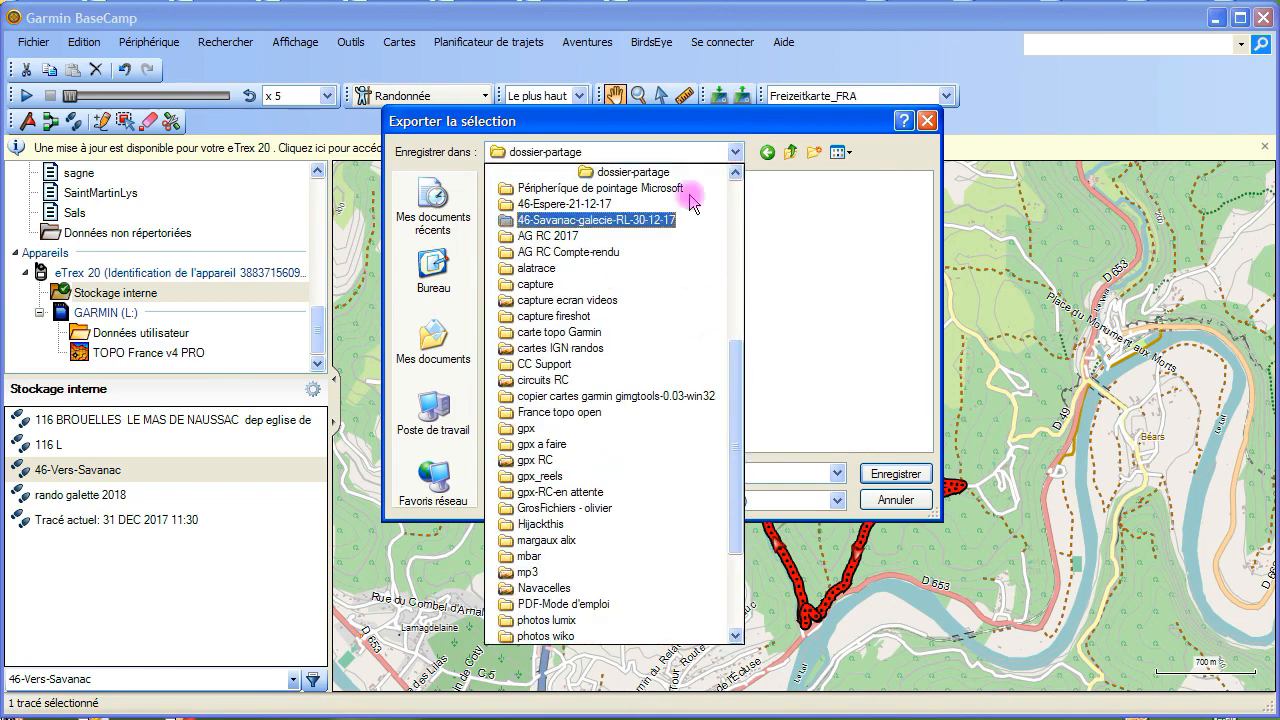
pyautogui.click(570, 220)
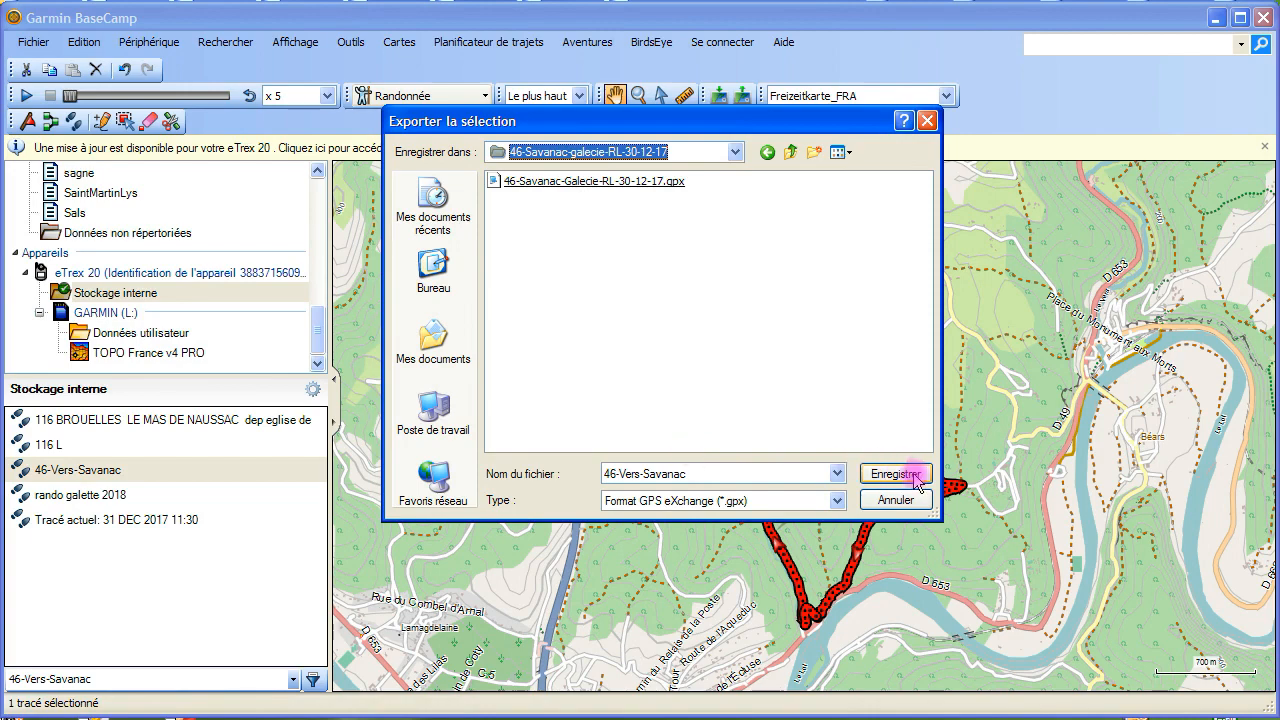
pyautogui.doubleClick(640, 473)
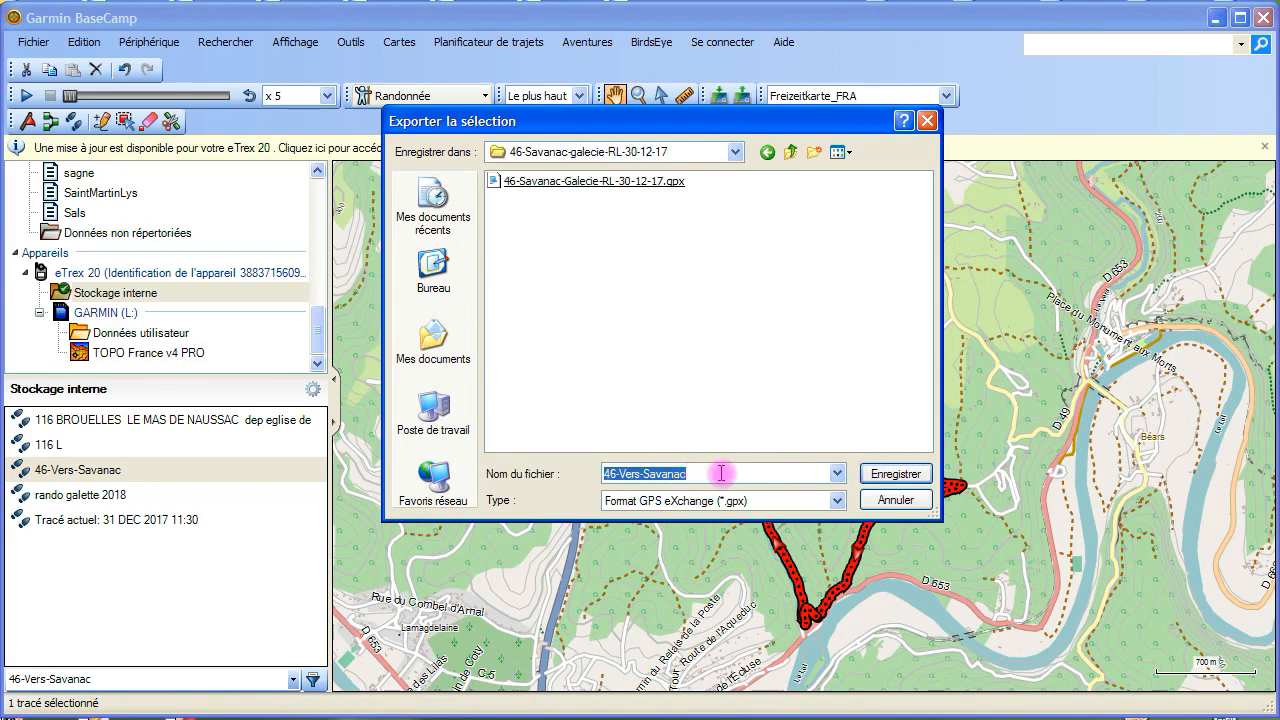
pyautogui.click(885, 476)
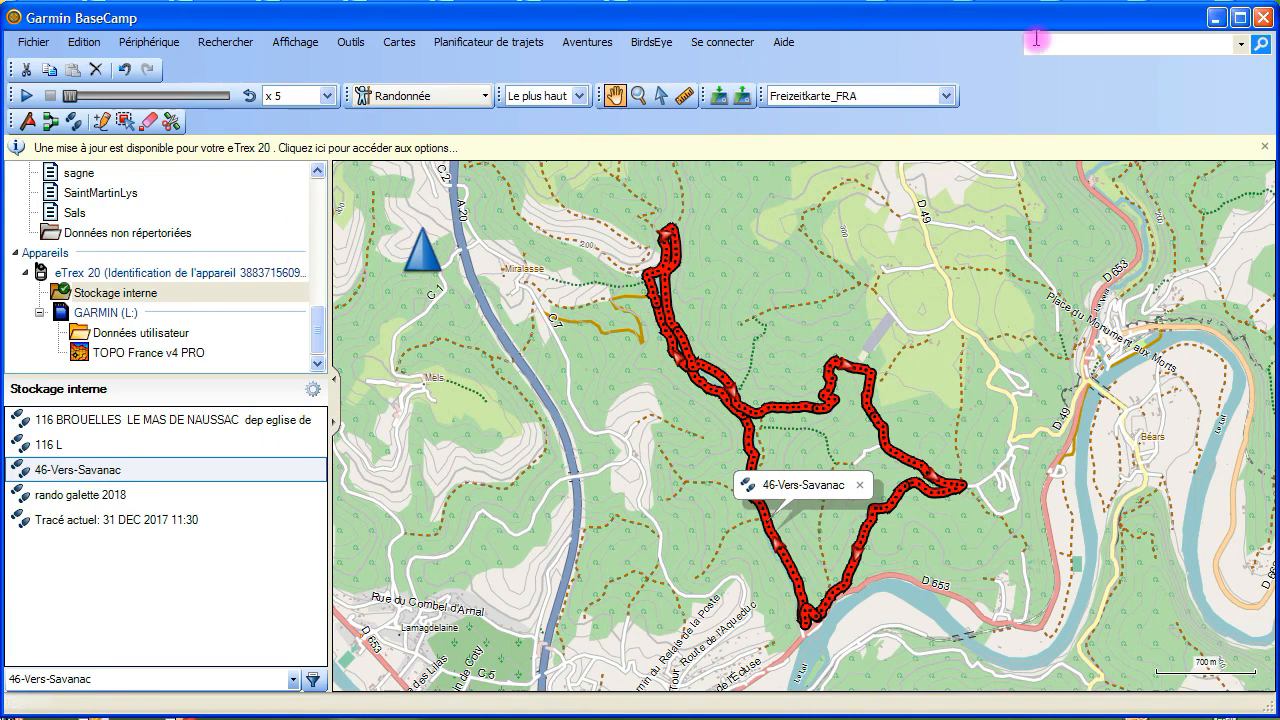
# Dismiss the eTrex 20 update notice, then switch to the web browser and open the bookmarked Visu GPX site
pyautogui.click(1263, 22)
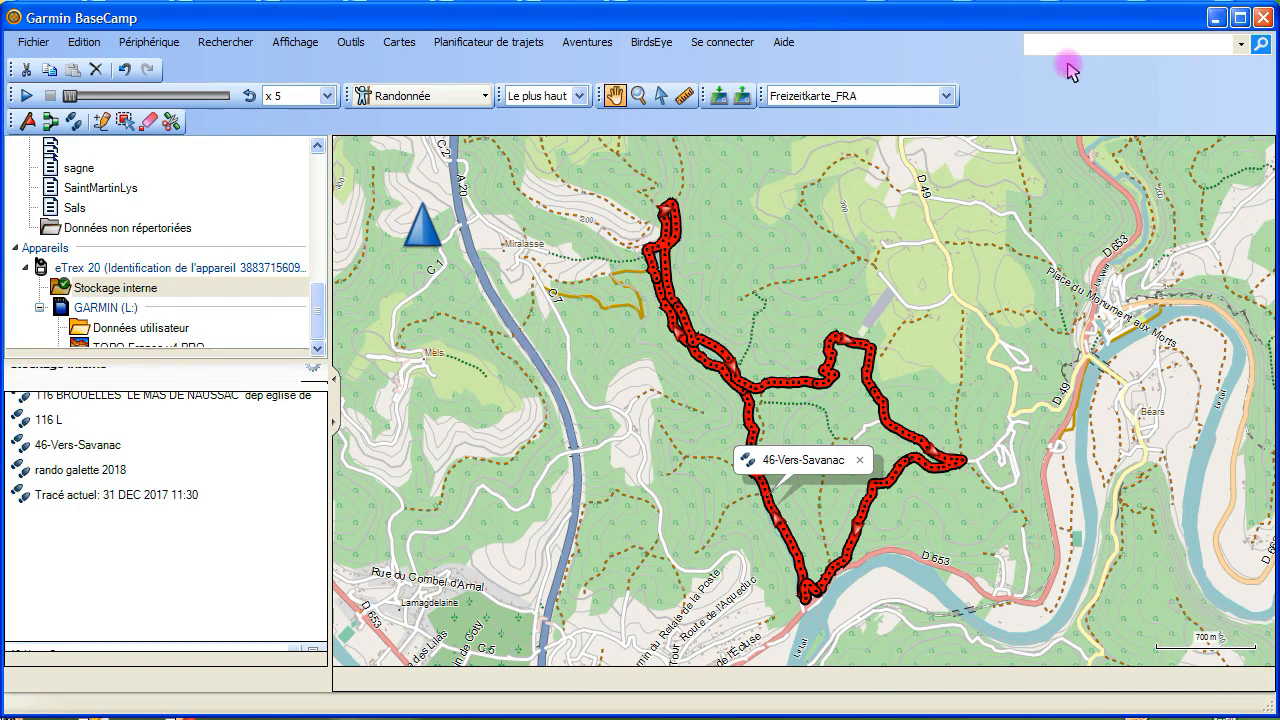
pyautogui.click(1214, 18)
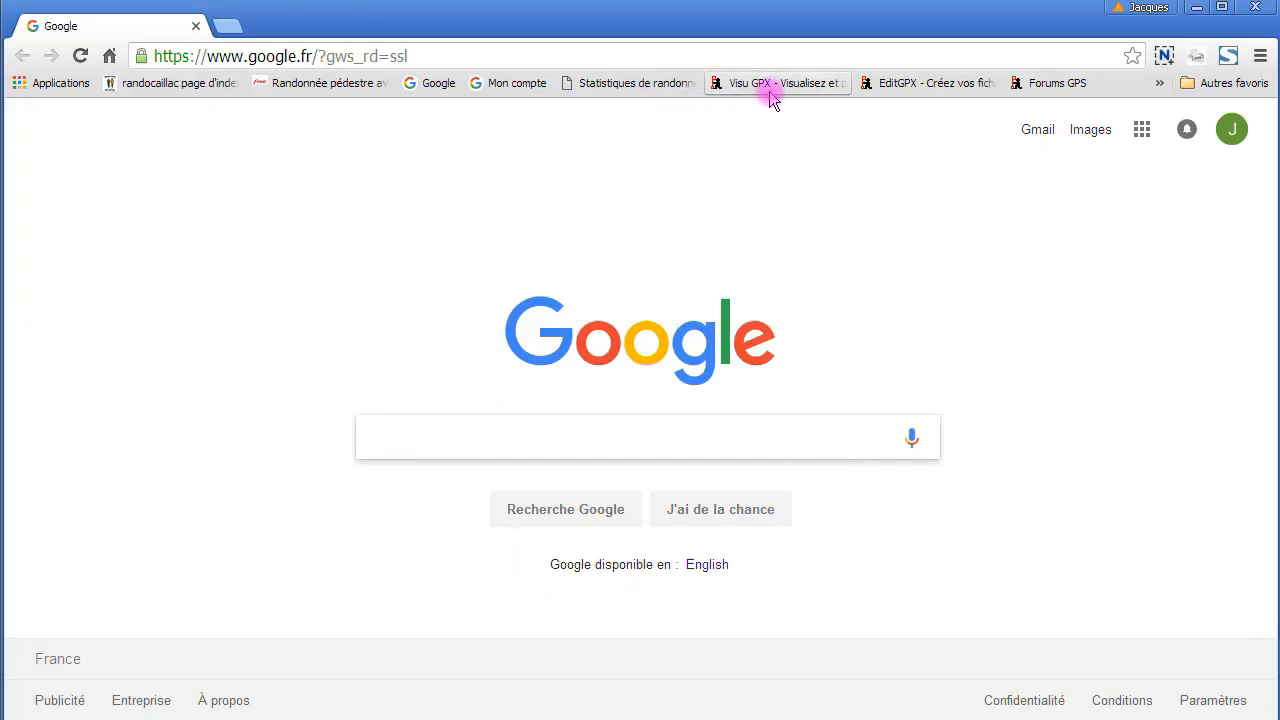
pyautogui.click(772, 84)
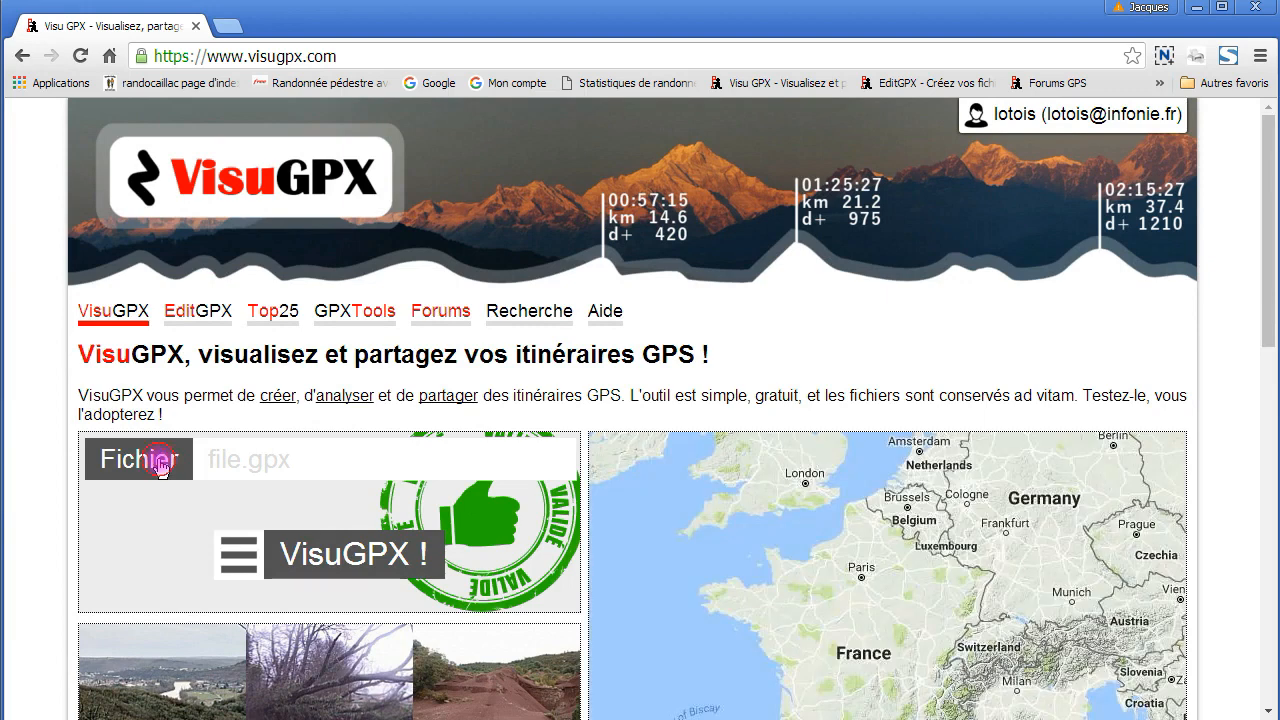
# Choose 46-Vers-Savanac.gpx as the file to upload and display it with VisuGPX
pyautogui.click(160, 466)
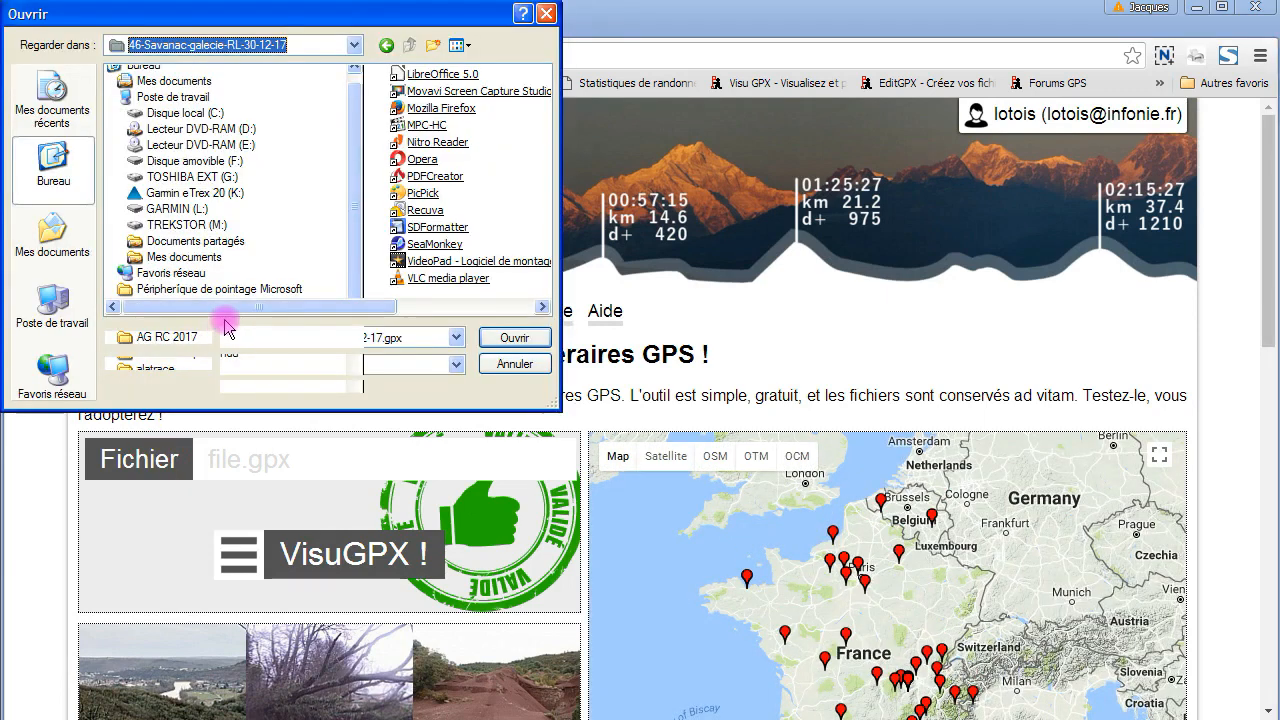
pyautogui.click(206, 126)
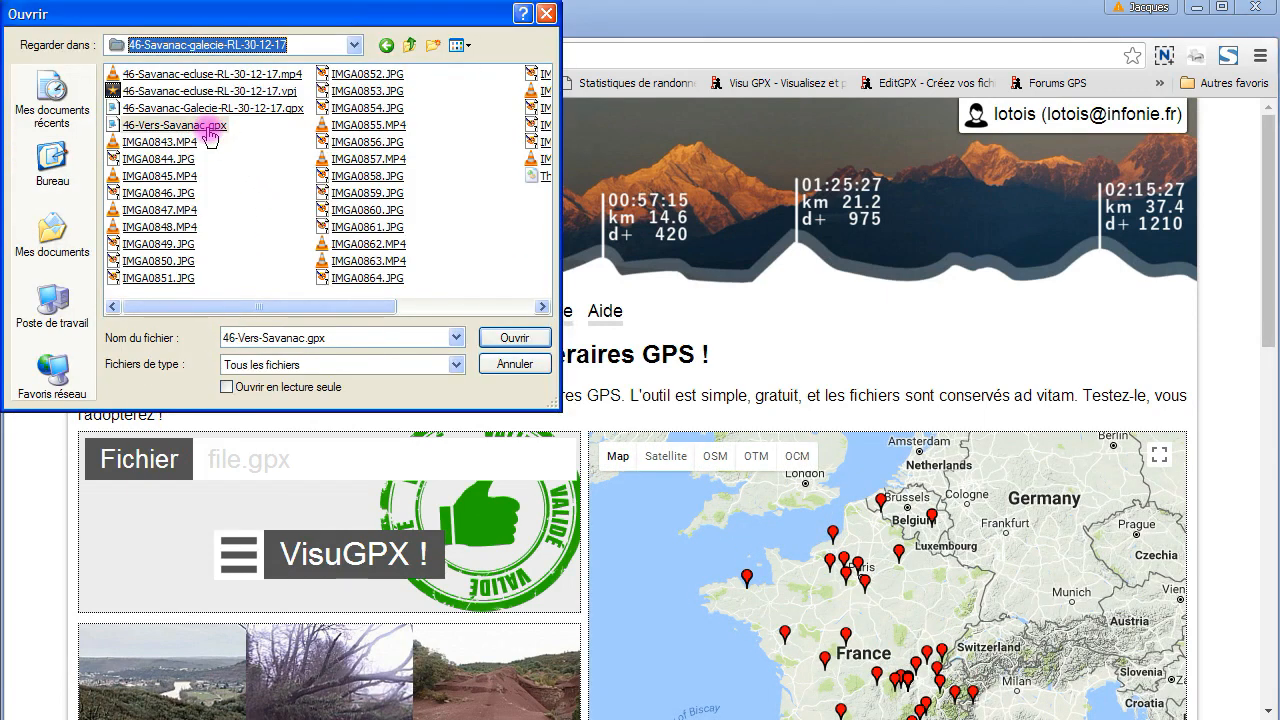
pyautogui.doubleClick(206, 126)
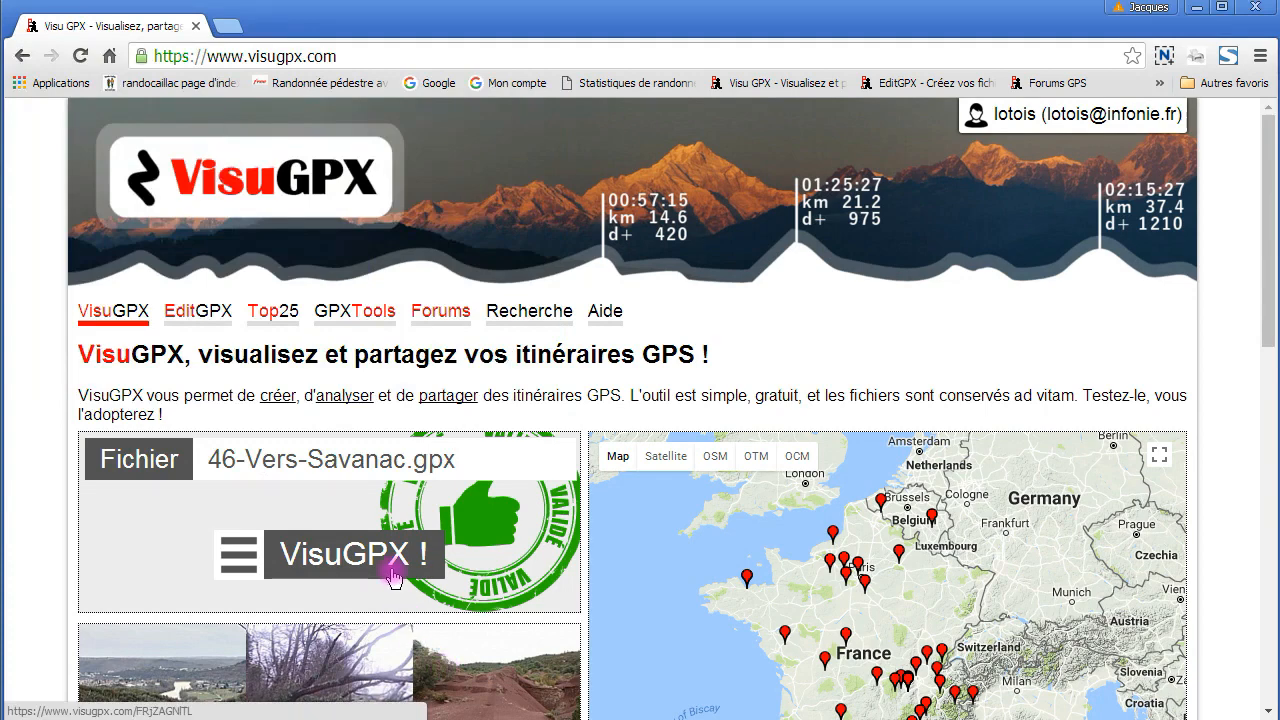
pyautogui.click(384, 565)
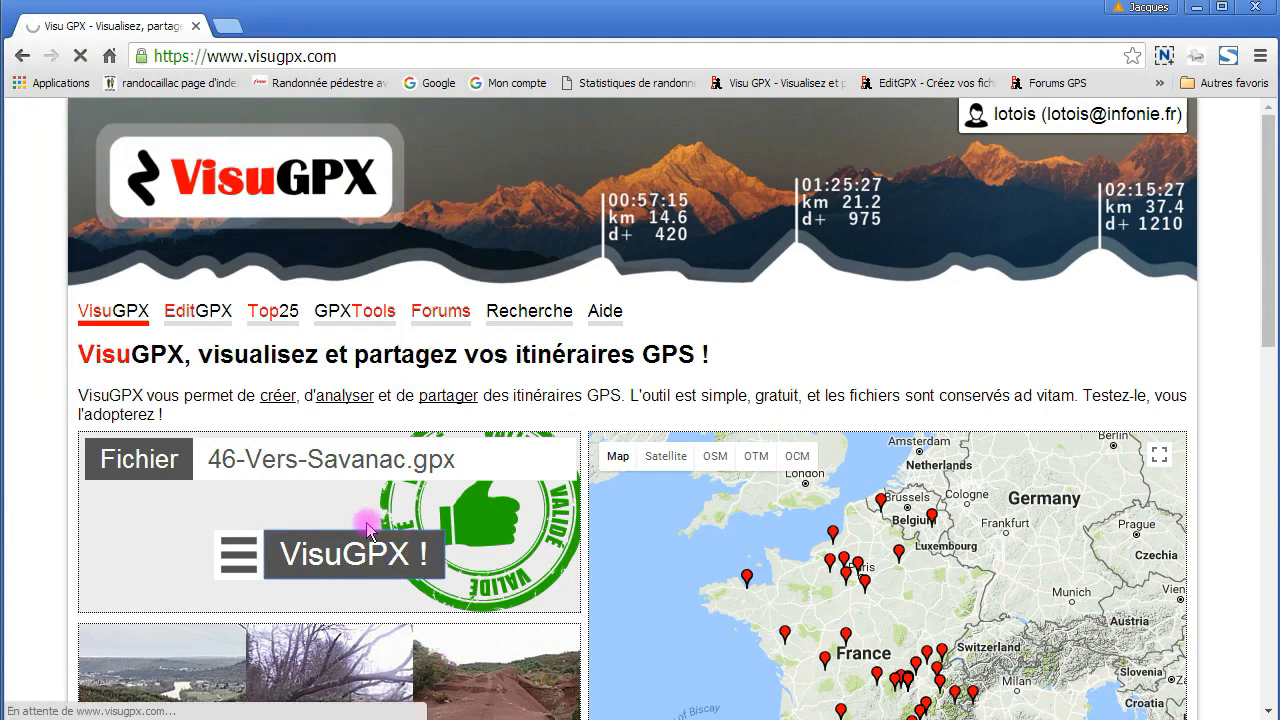
# Examine the uploaded track's route on the map and go to the form for saving the result
pyautogui.scroll(-2, 380, 535)
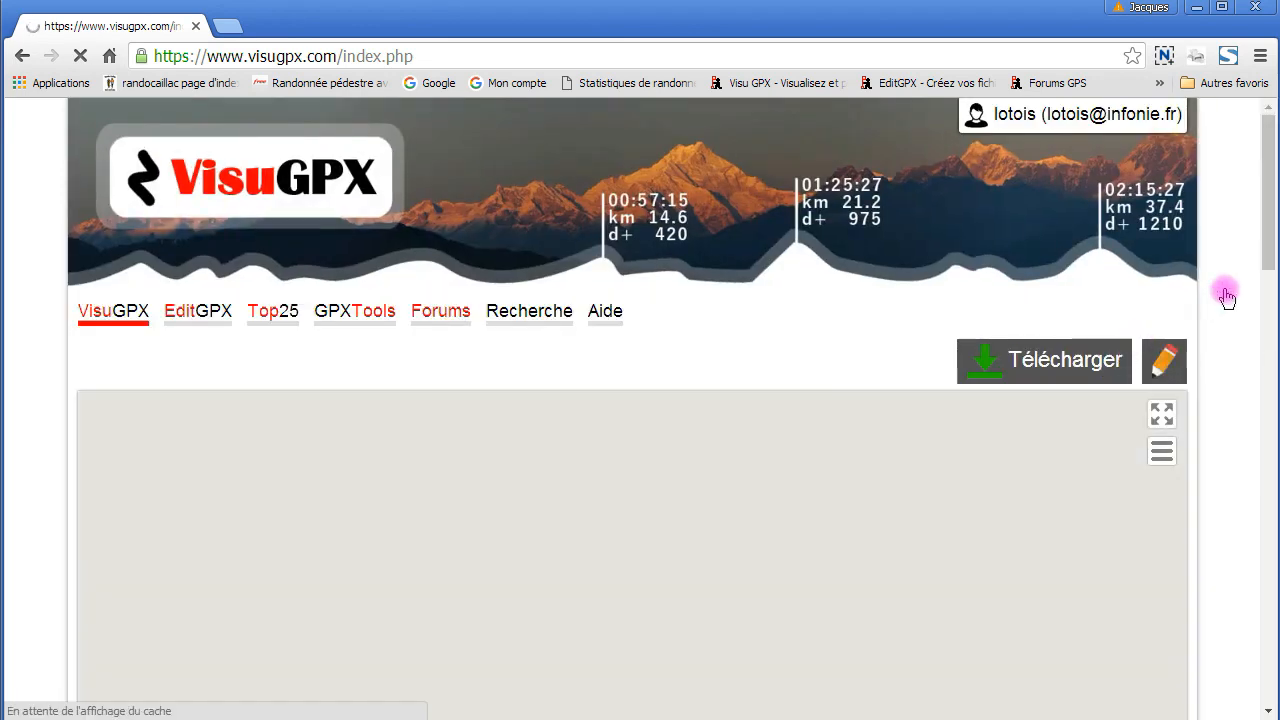
pyautogui.moveTo(1266, 251); pyautogui.dragTo(1264, 335)
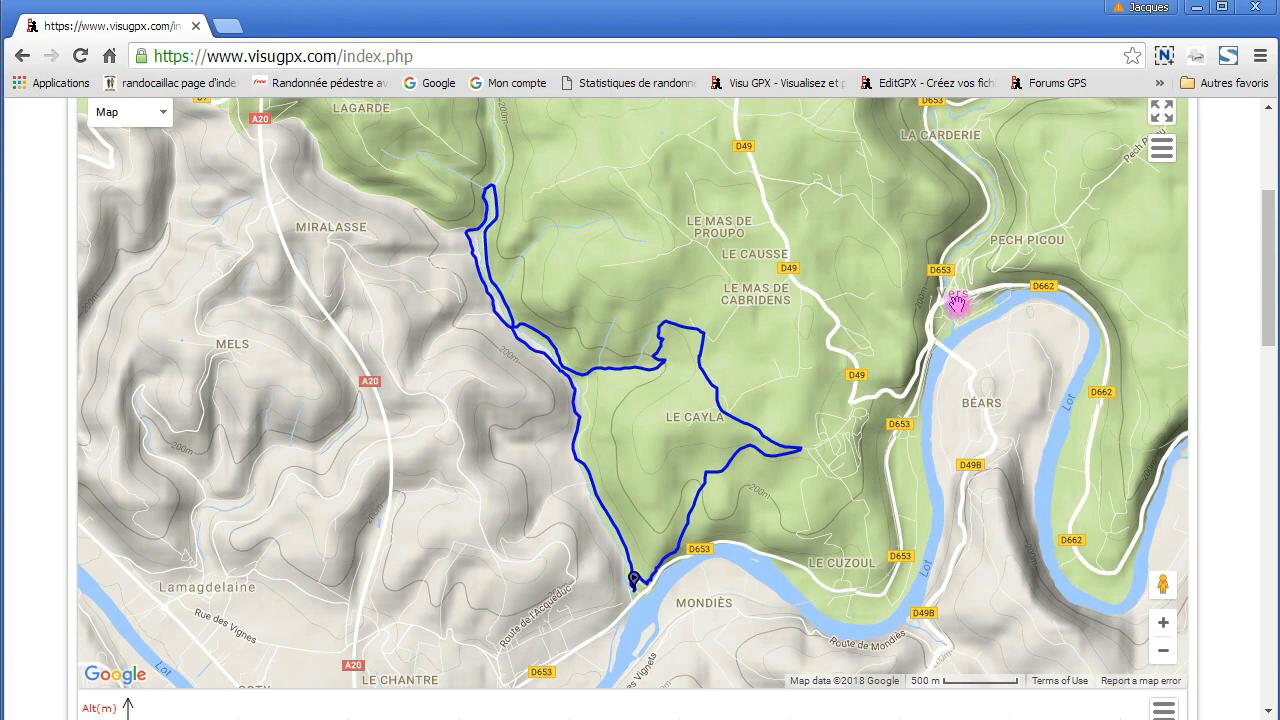
pyautogui.moveTo(443, 537); pyautogui.dragTo(437, 423)
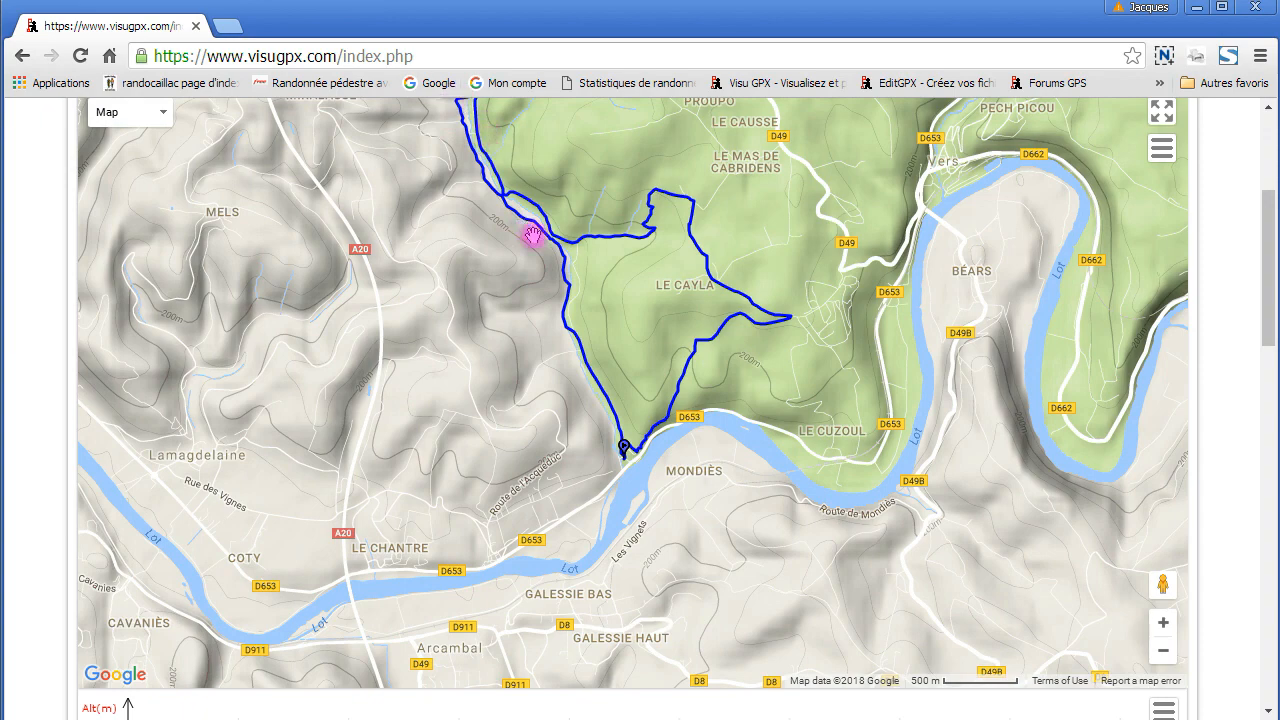
pyautogui.moveTo(808, 173); pyautogui.dragTo(847, 281)
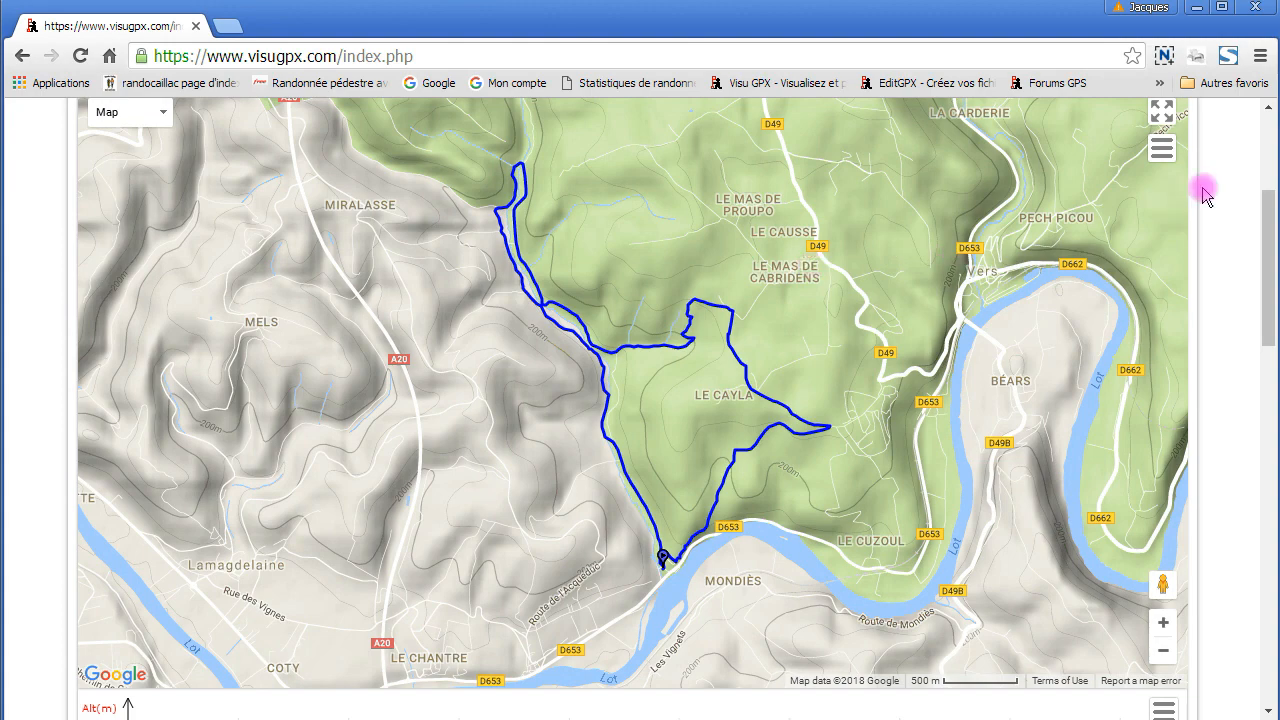
pyautogui.moveTo(1260, 258); pyautogui.dragTo(1266, 272)
pyautogui.moveTo(1265, 310); pyautogui.dragTo(1272, 655)
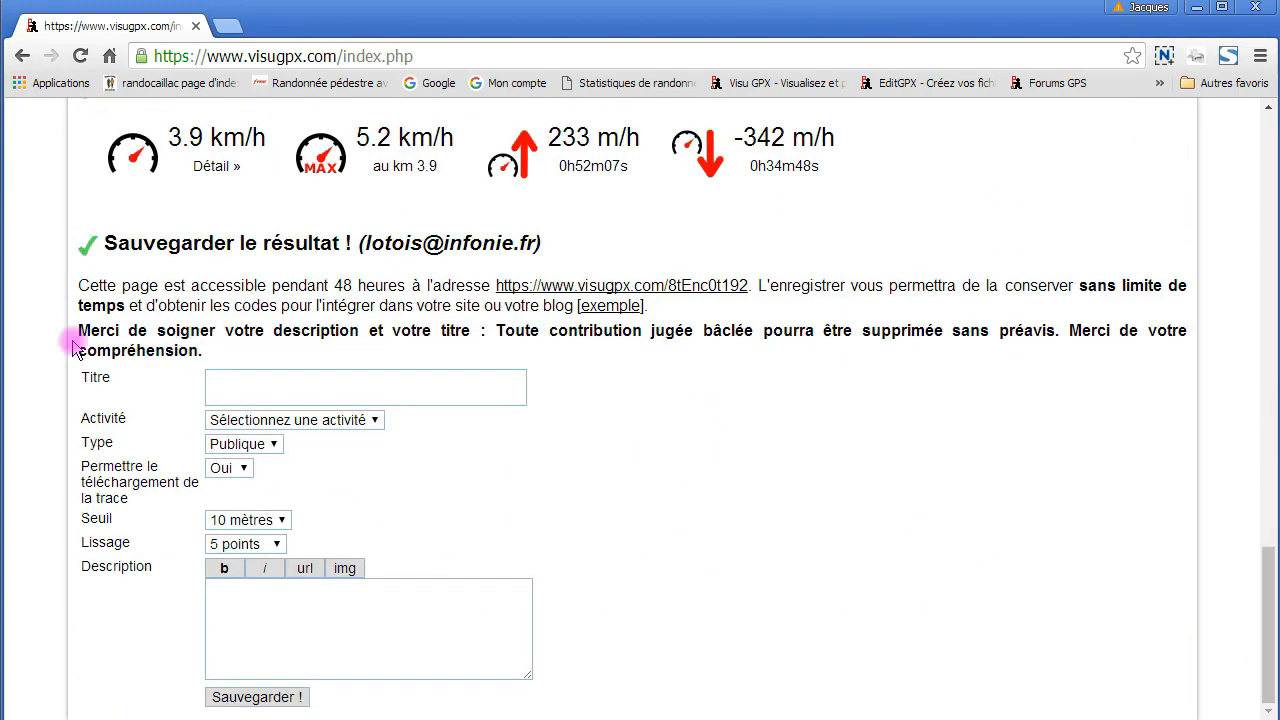
# Title the track 46-Vers-Savanac-RL and set its activity to Rando pédestre
pyautogui.click(272, 392)
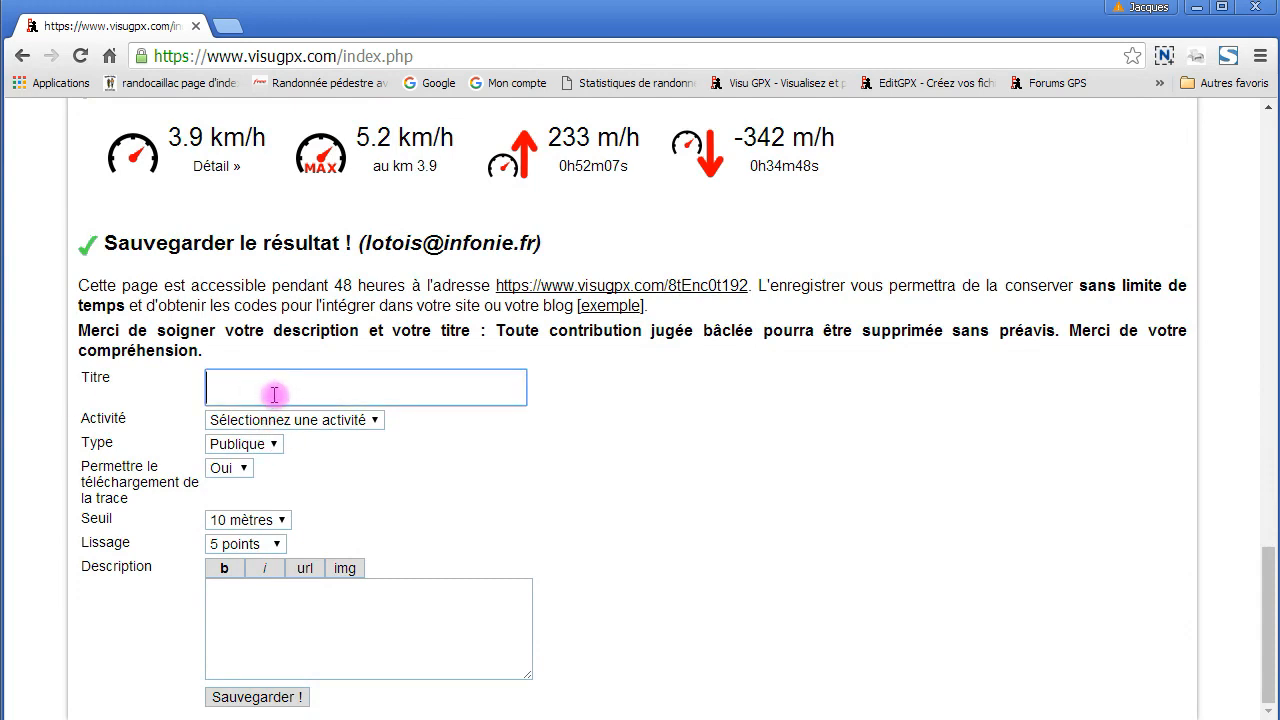
pyautogui.write('46')
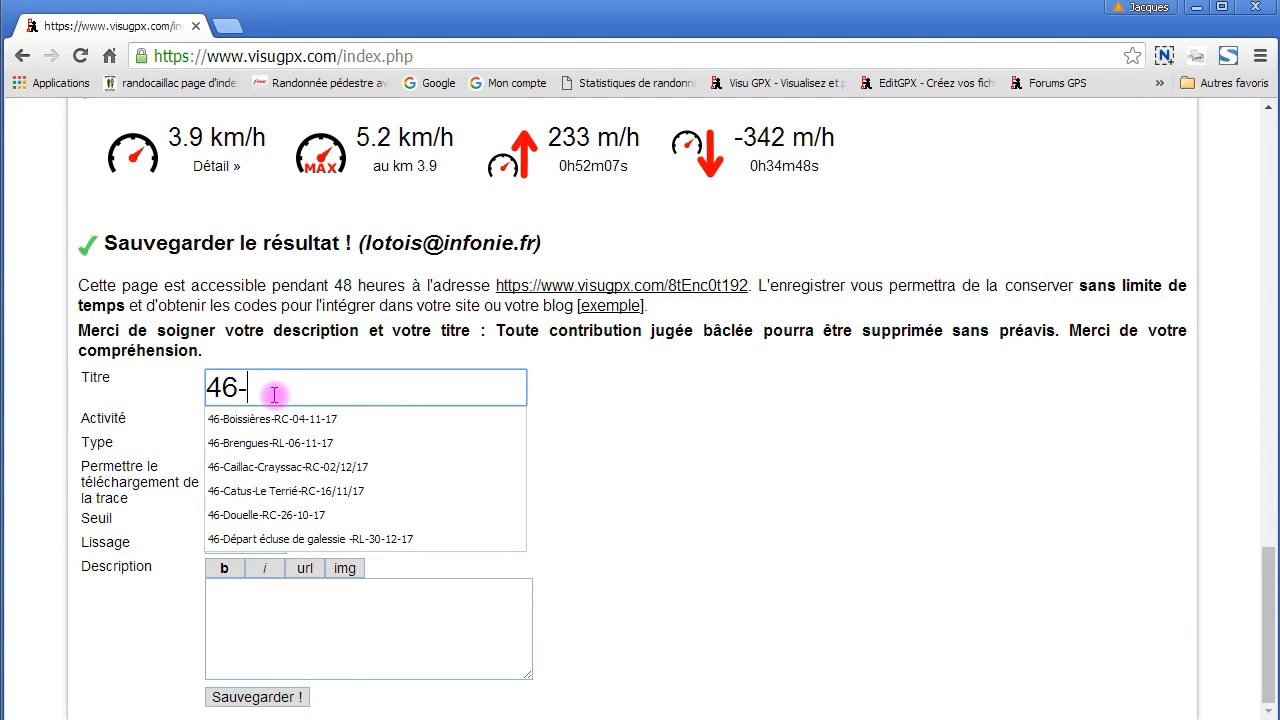
pyautogui.write('-Vers-')
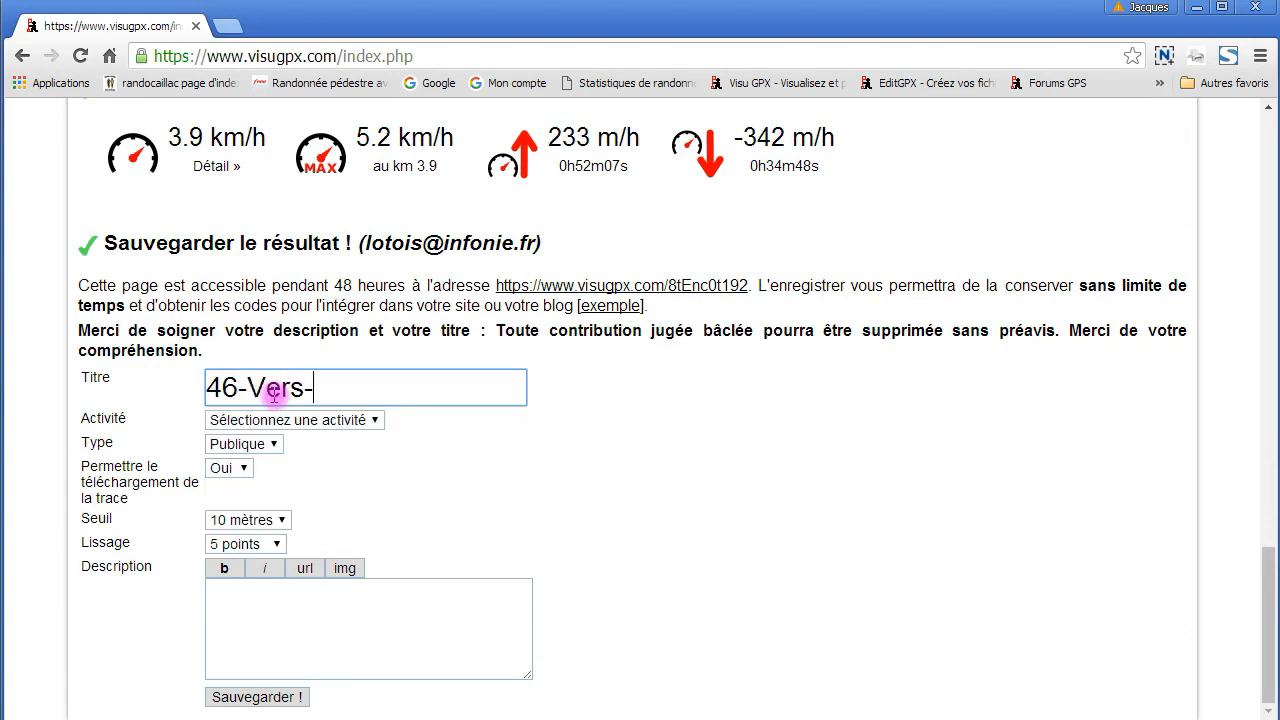
pyautogui.write('Savan')
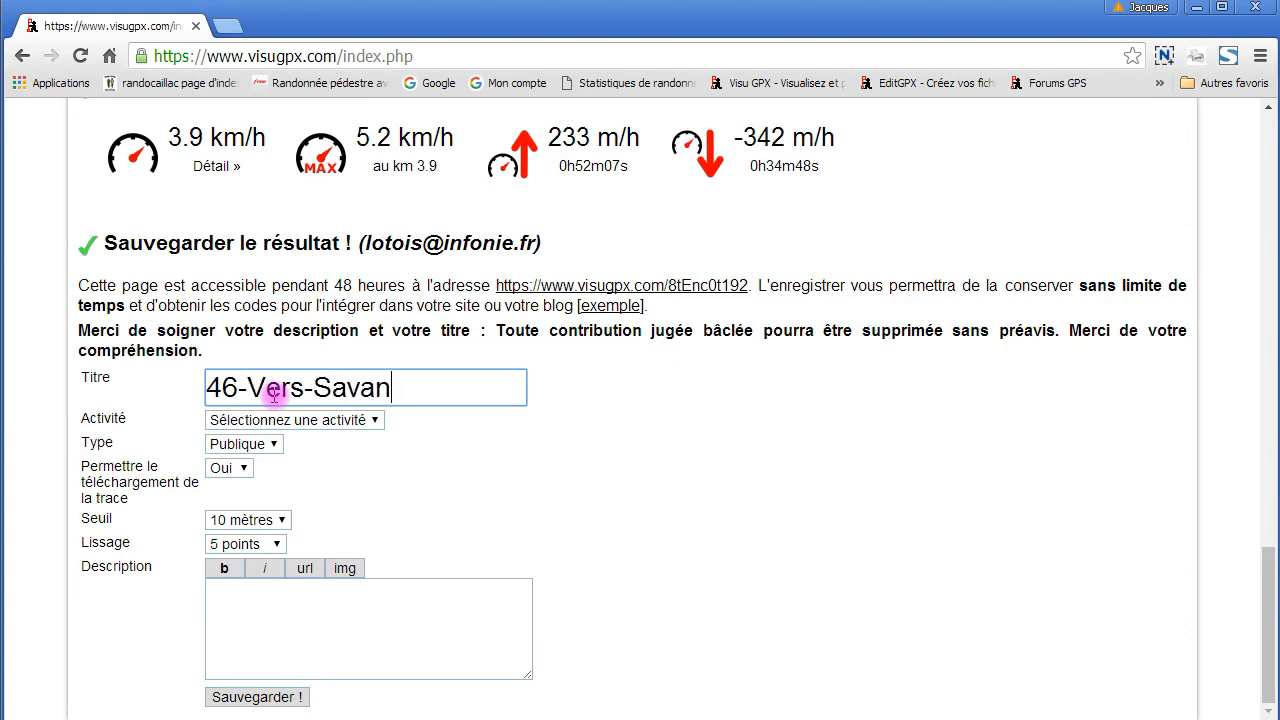
pyautogui.write('ac-R')
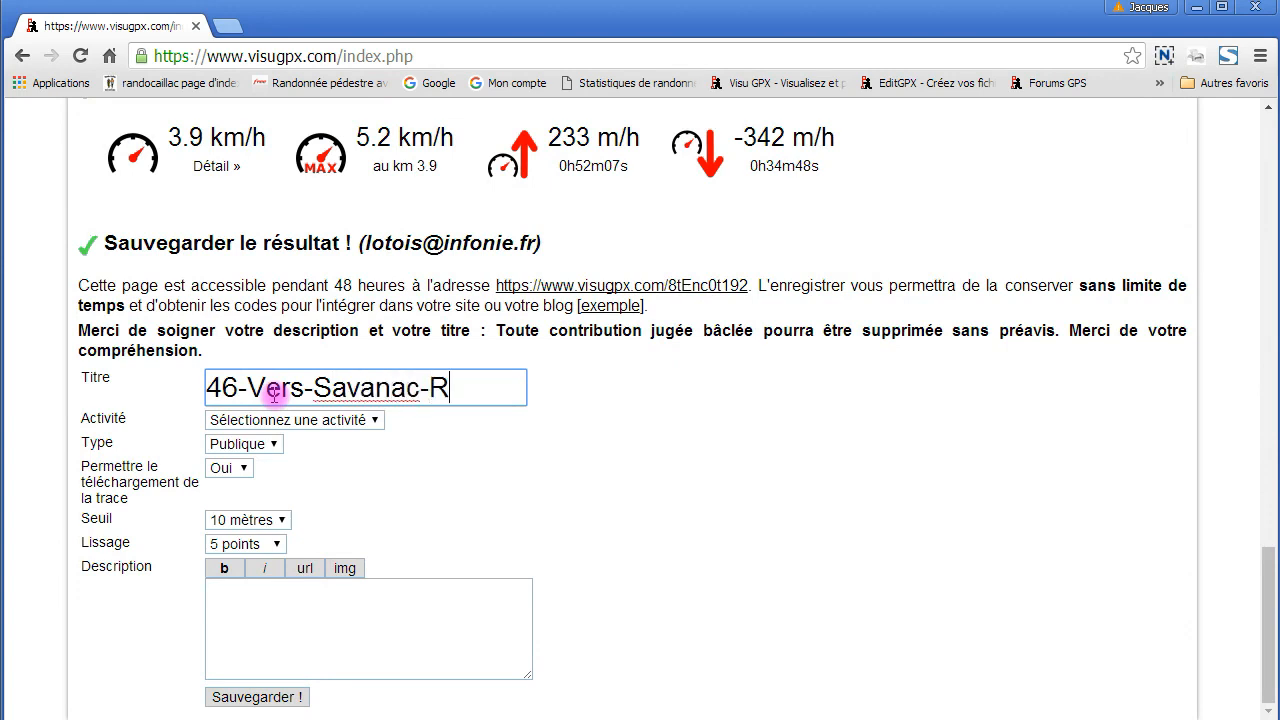
pyautogui.write('L')
pyautogui.click(375, 424)
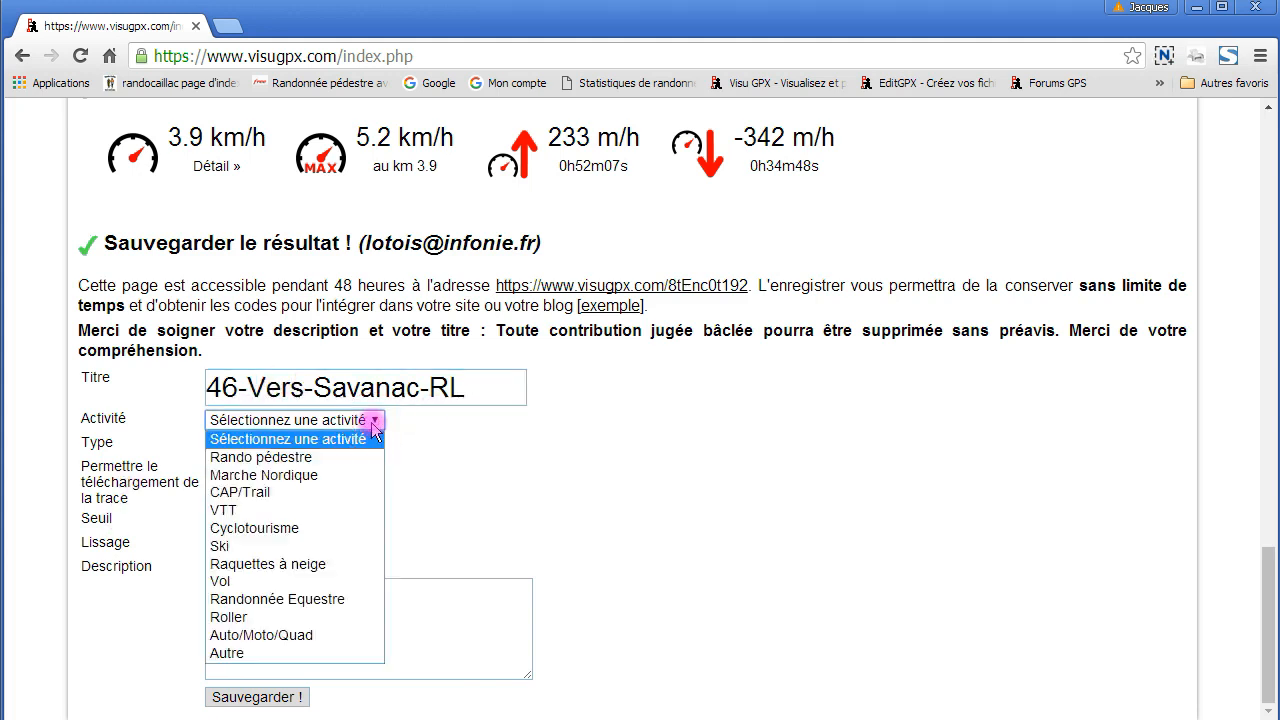
pyautogui.click(264, 459)
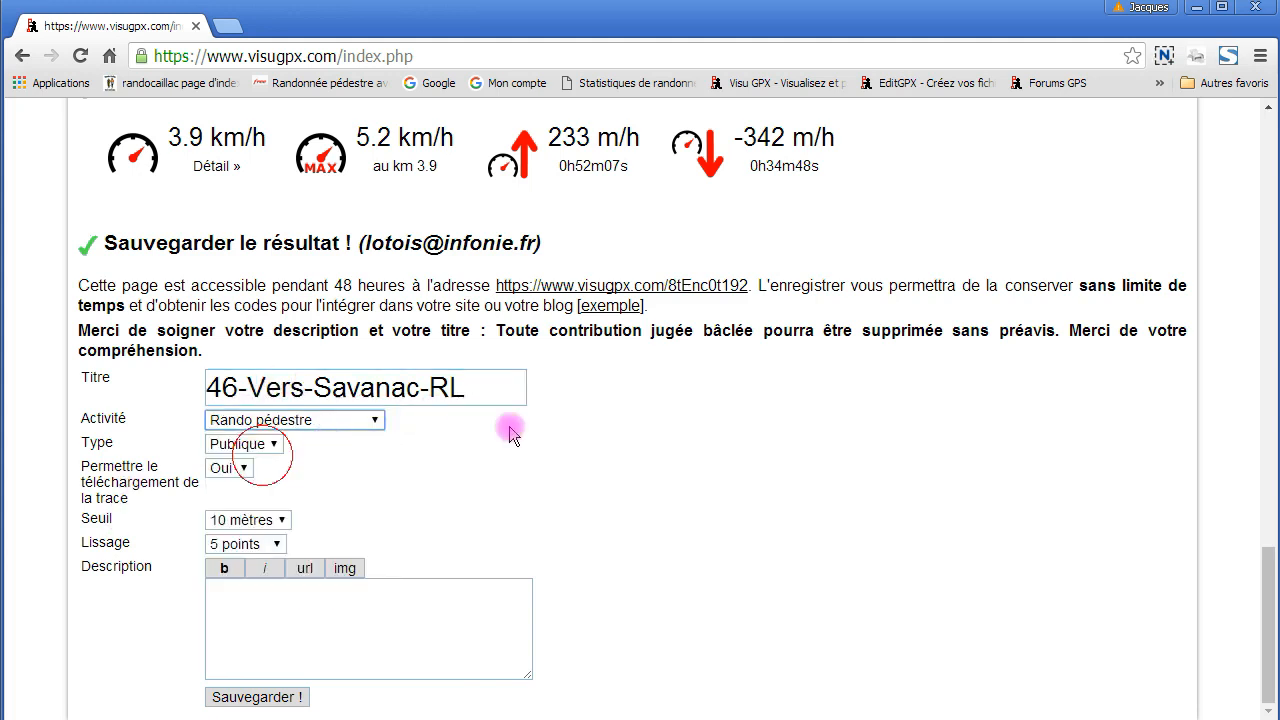
# Enter the description "10 km au départ du parking de l'écluse de Galessie entre vers et Savanac. On remonte le ruisseau de Nouaillac et retour par le plateau"
pyautogui.click(260, 610)
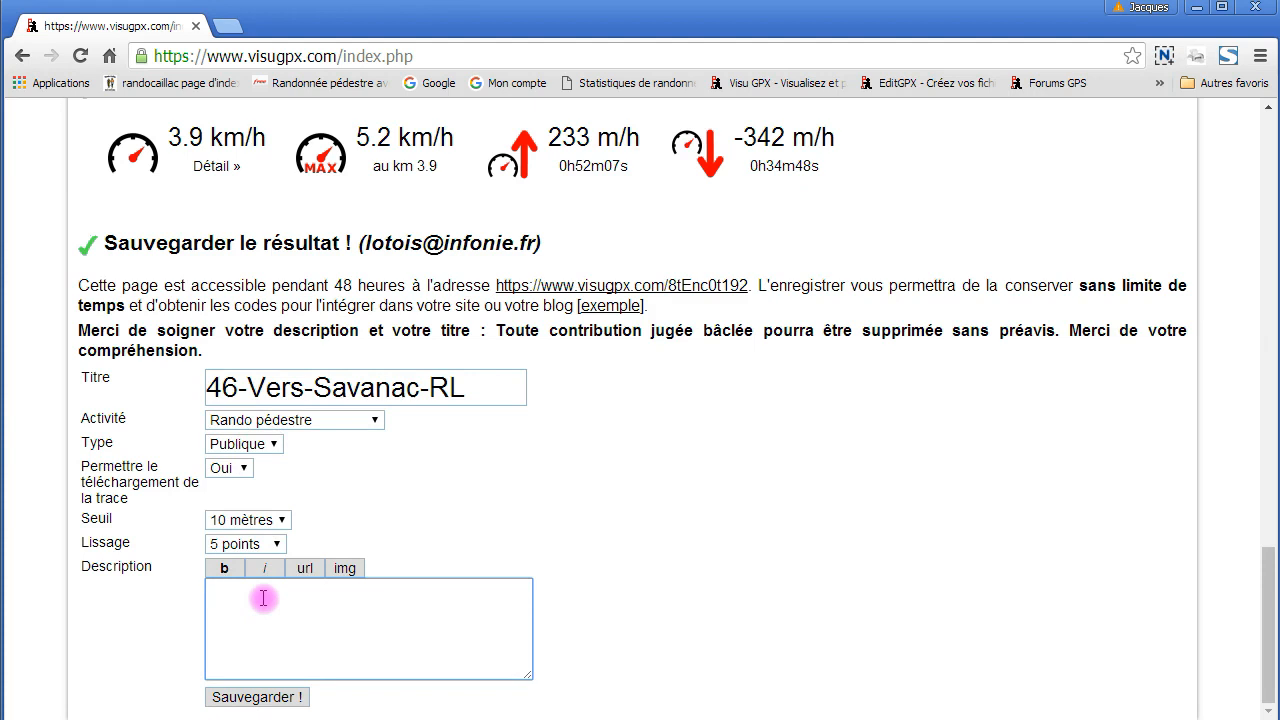
pyautogui.write('10')
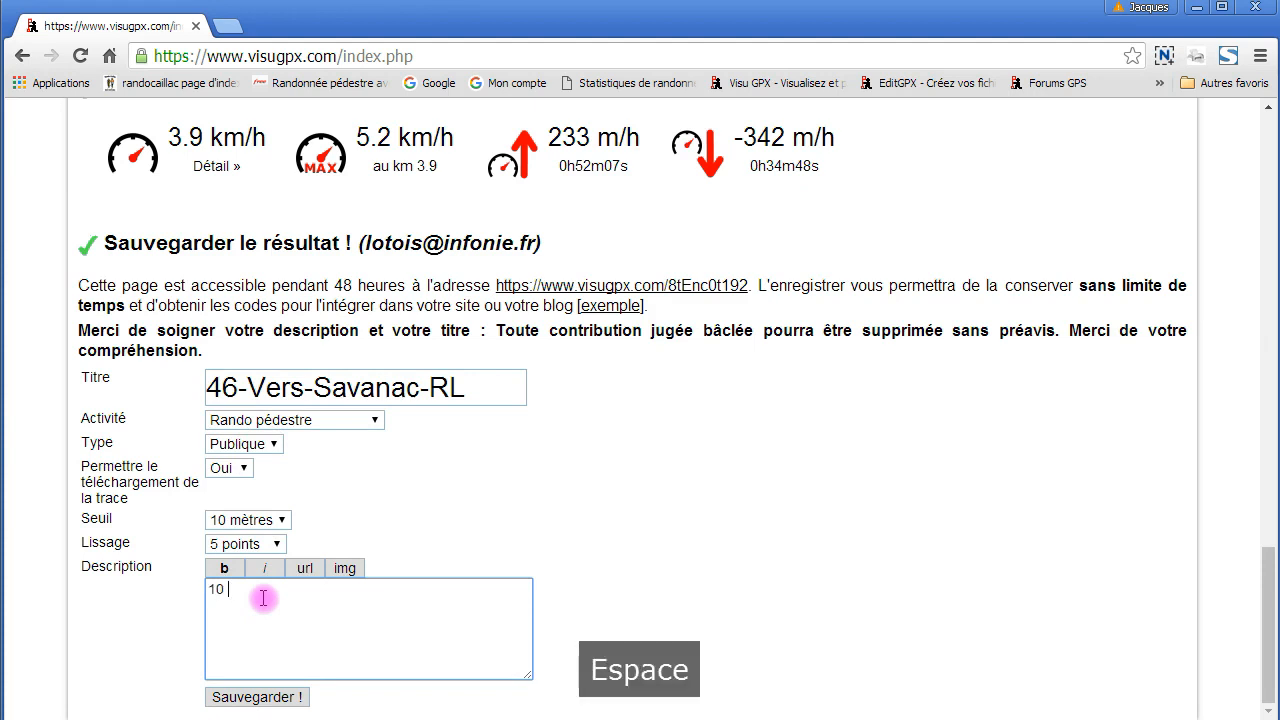
pyautogui.write(' km au dé')
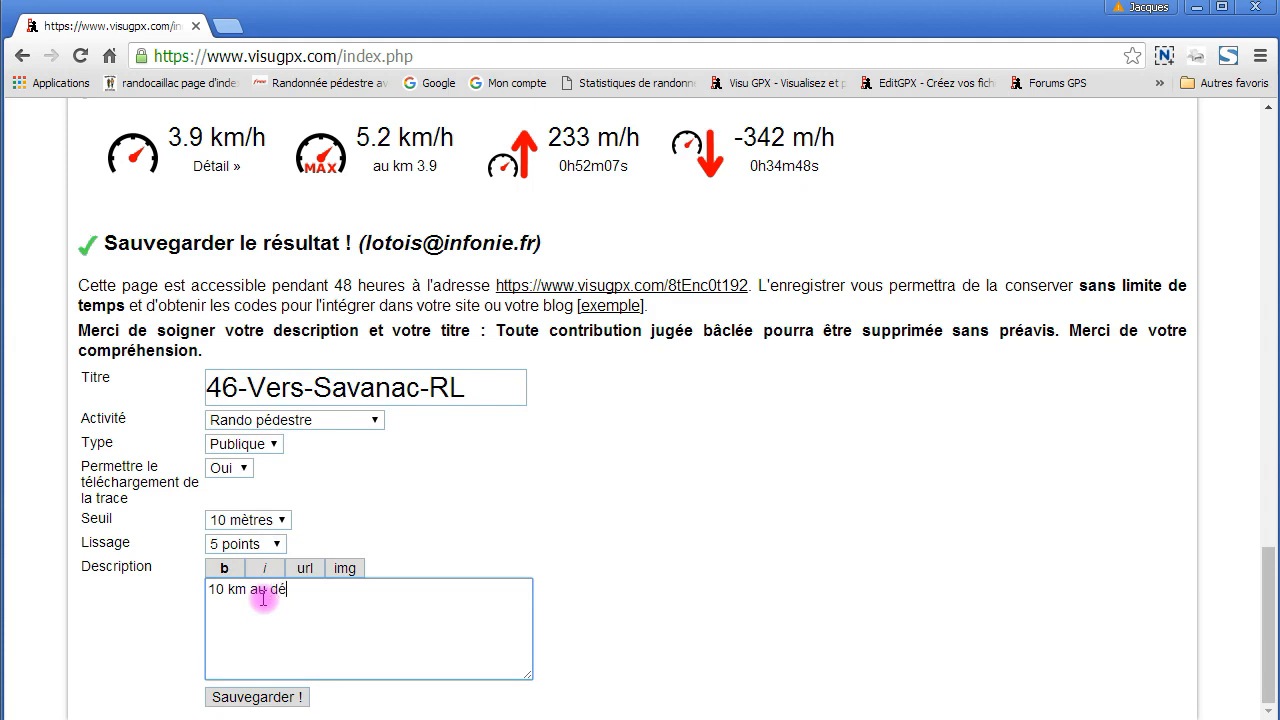
pyautogui.write("part du parking de l'é")
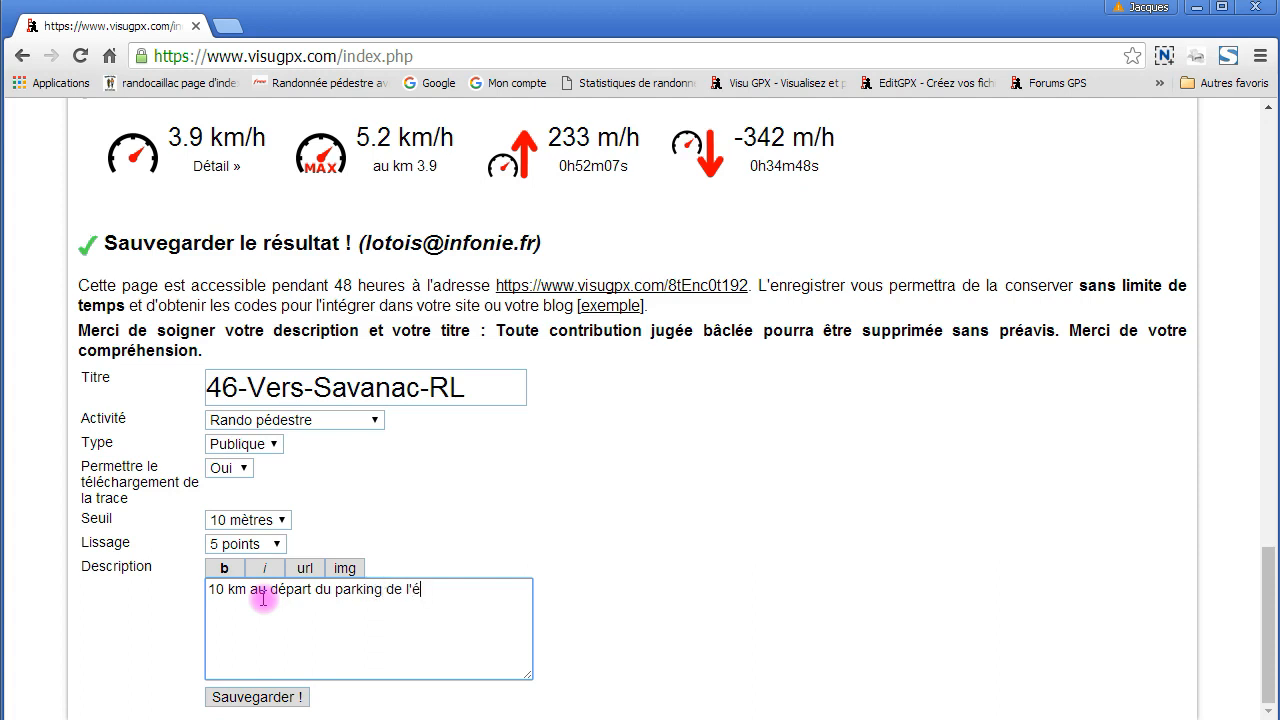
pyautogui.write('cluse de Galessie en')
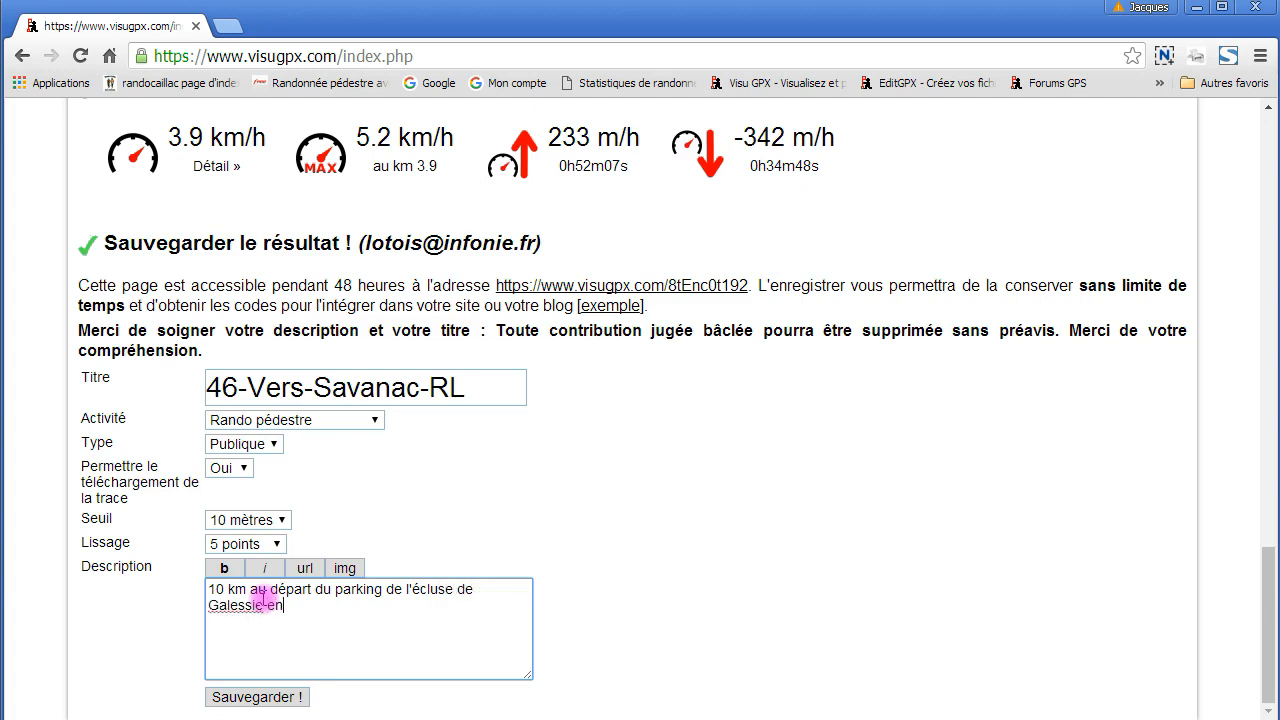
pyautogui.write('tre vers ')
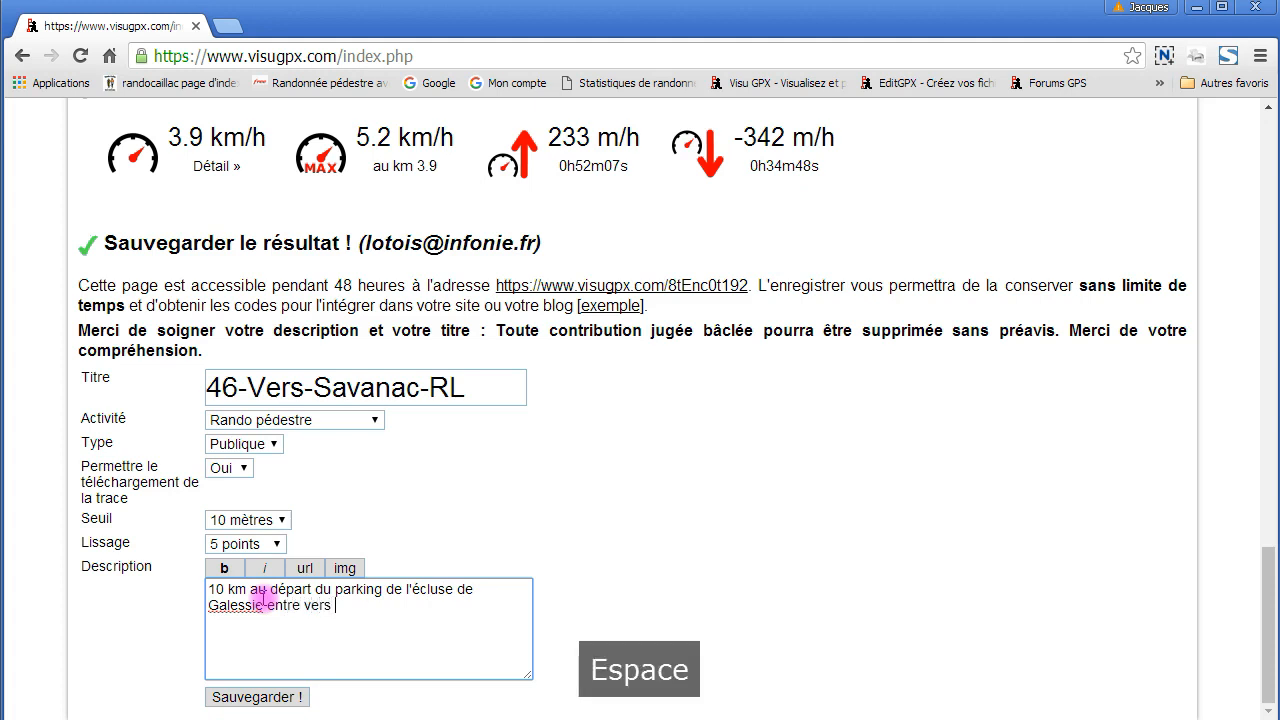
pyautogui.write('et Savana')
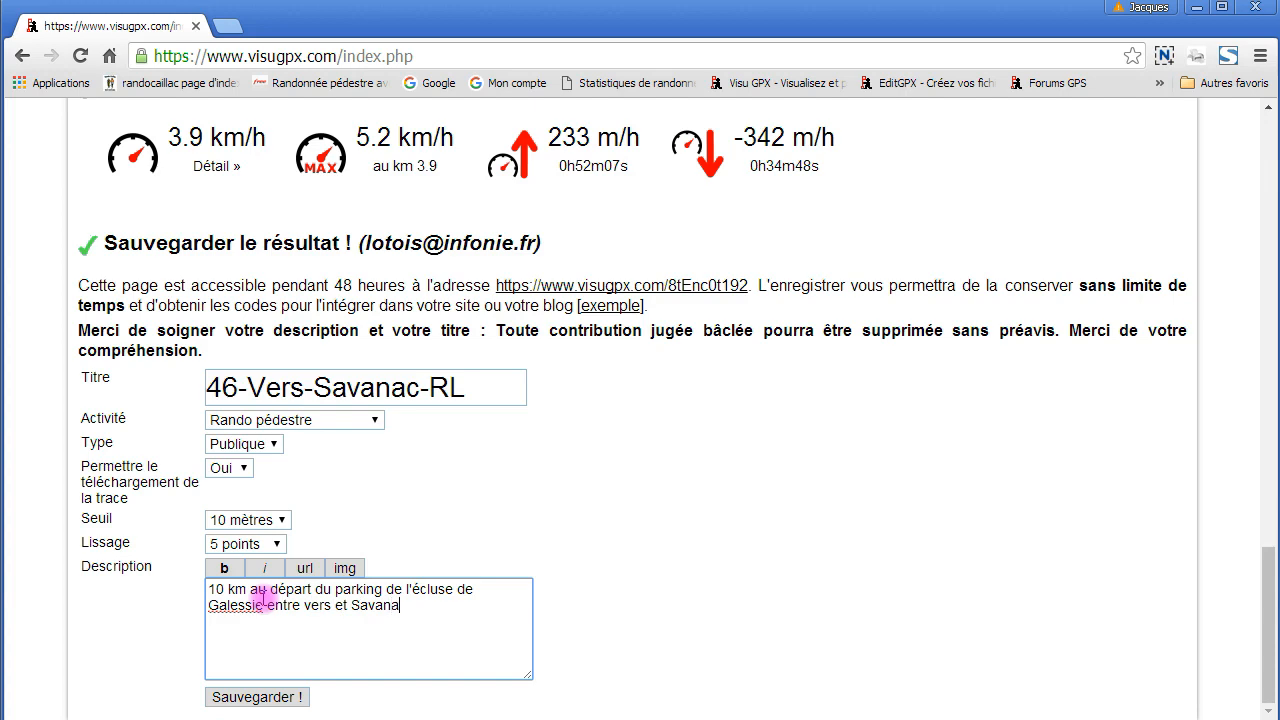
pyautogui.write('c. On remonte le')
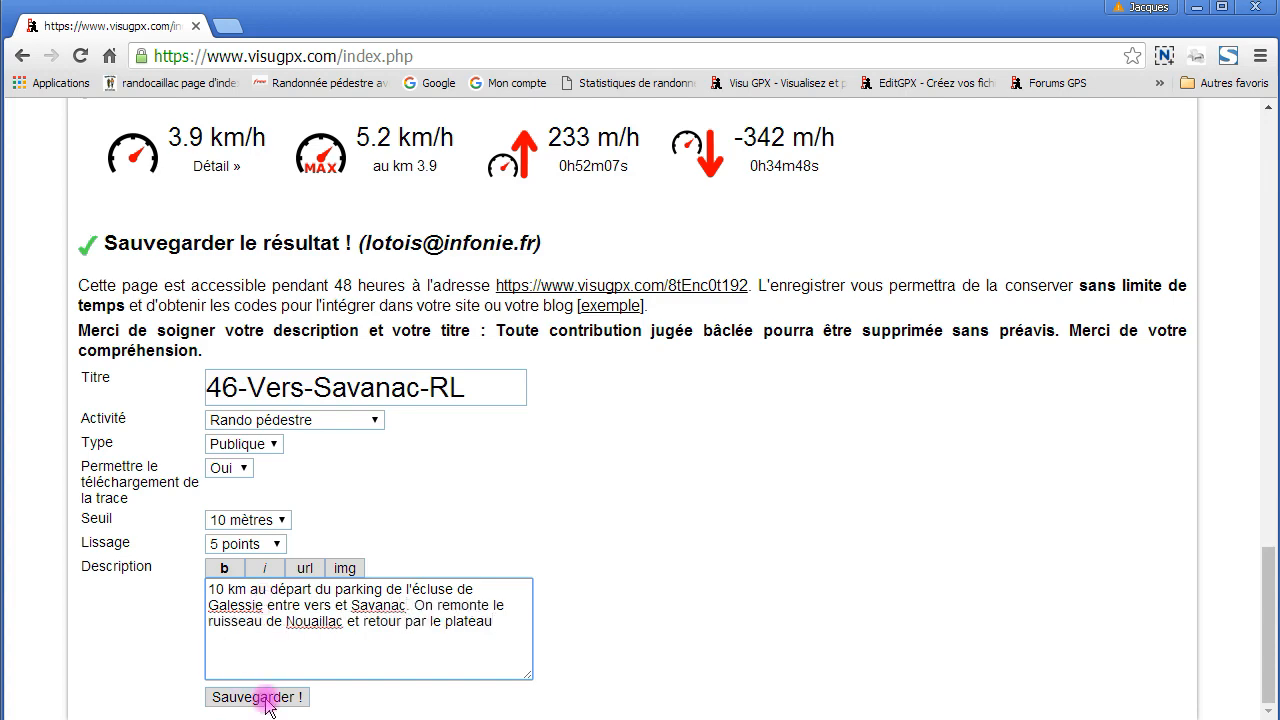
# Save the track result on VisuGPX and refresh the page to open the published track
pyautogui.click(260, 698)
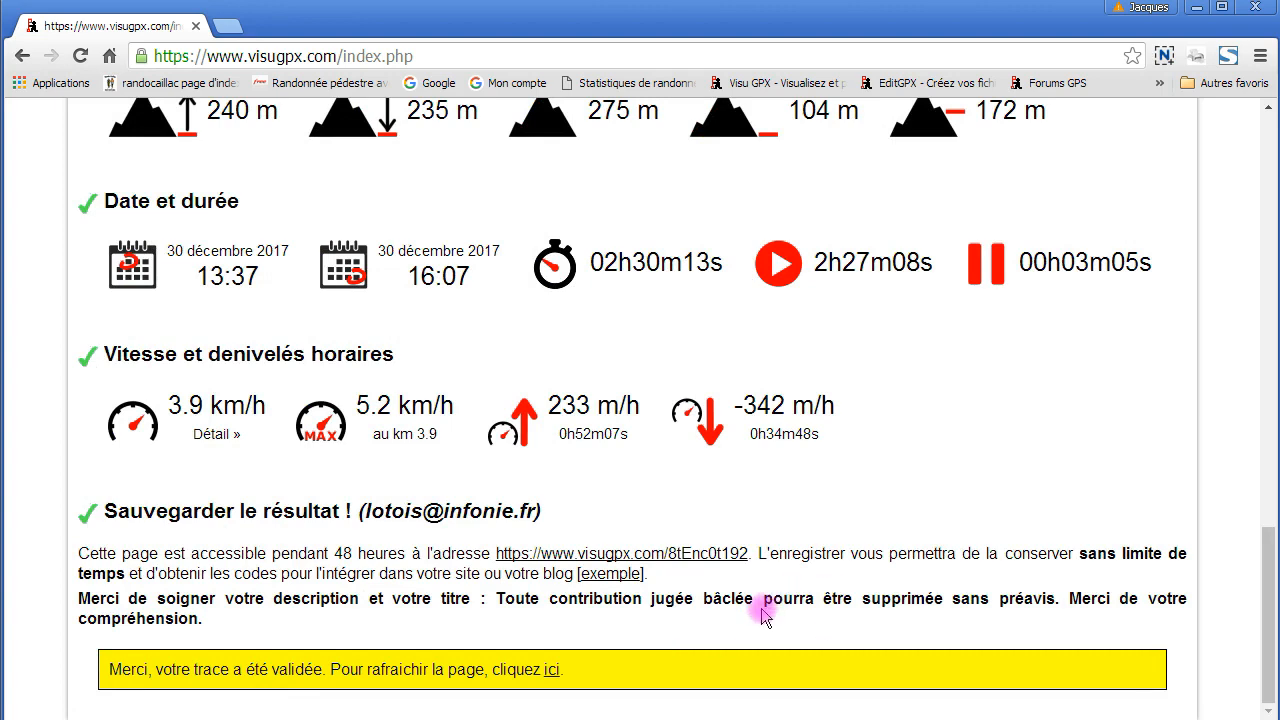
pyautogui.click(555, 670)
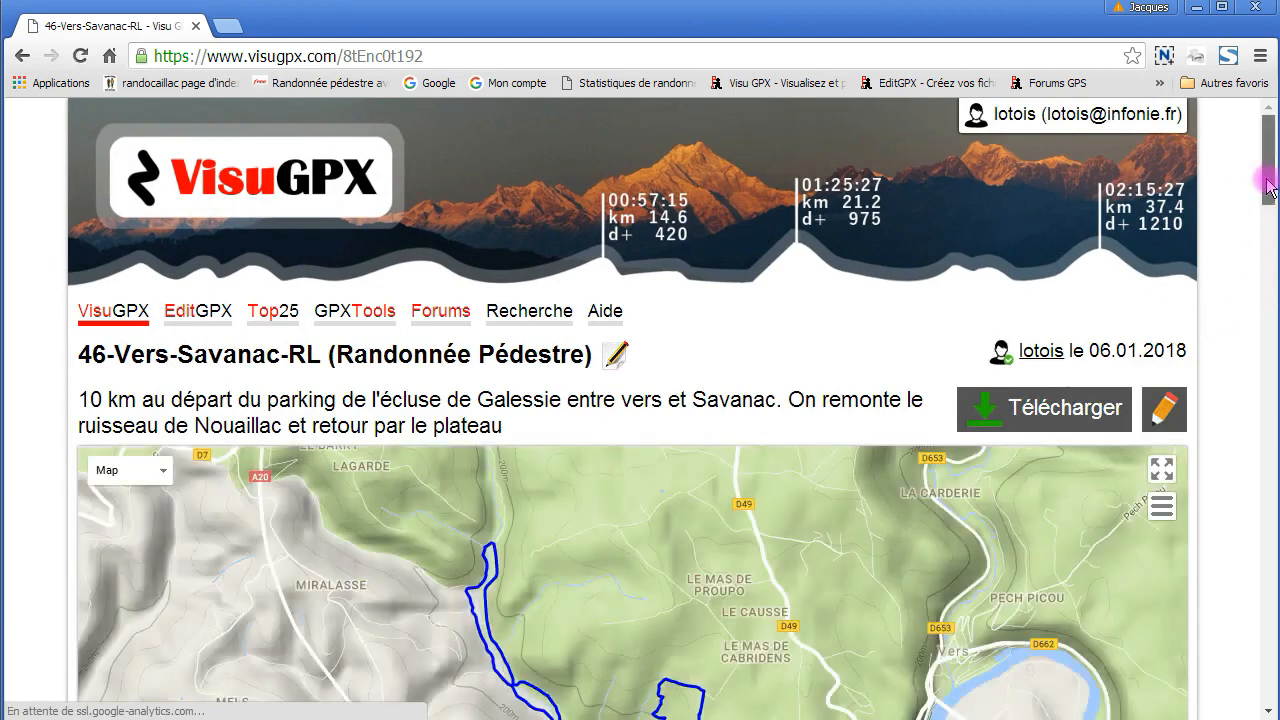
# Display the code for integrating the published track into a website and copy the whole iframe and script snippet
pyautogui.moveTo(1266, 183); pyautogui.dragTo(1260, 341)
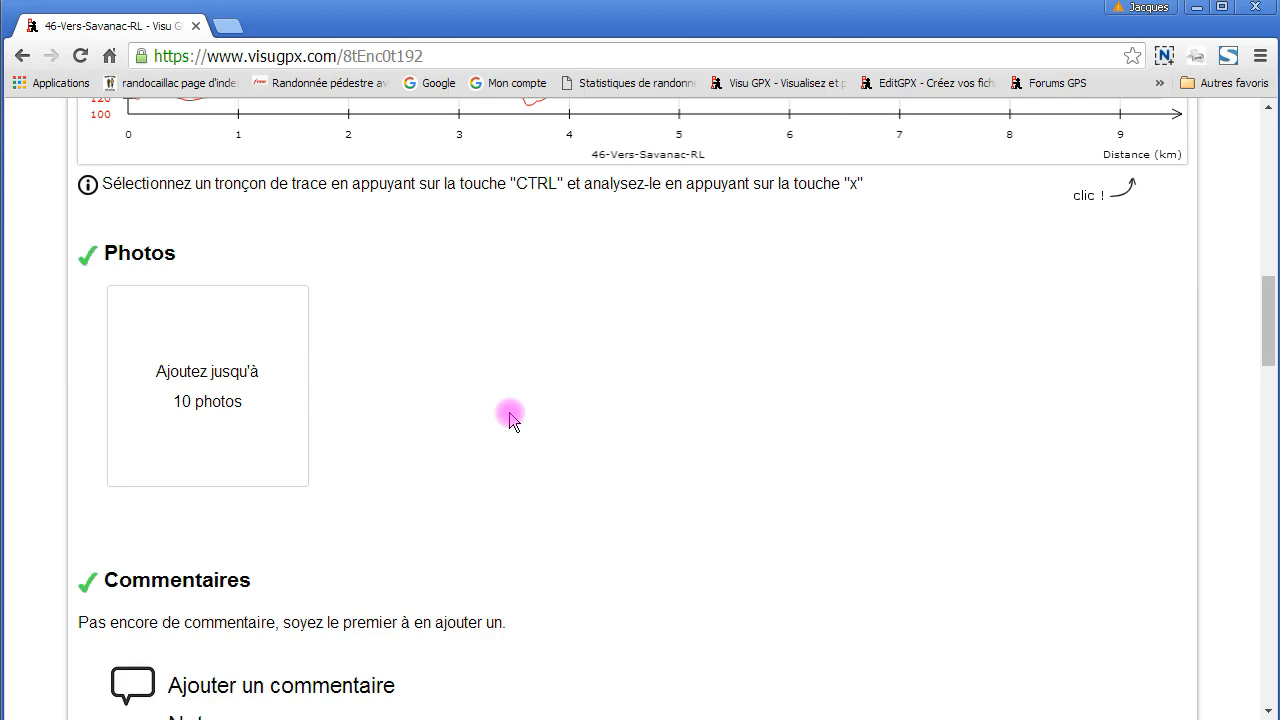
pyautogui.scroll(-8, 509, 420)
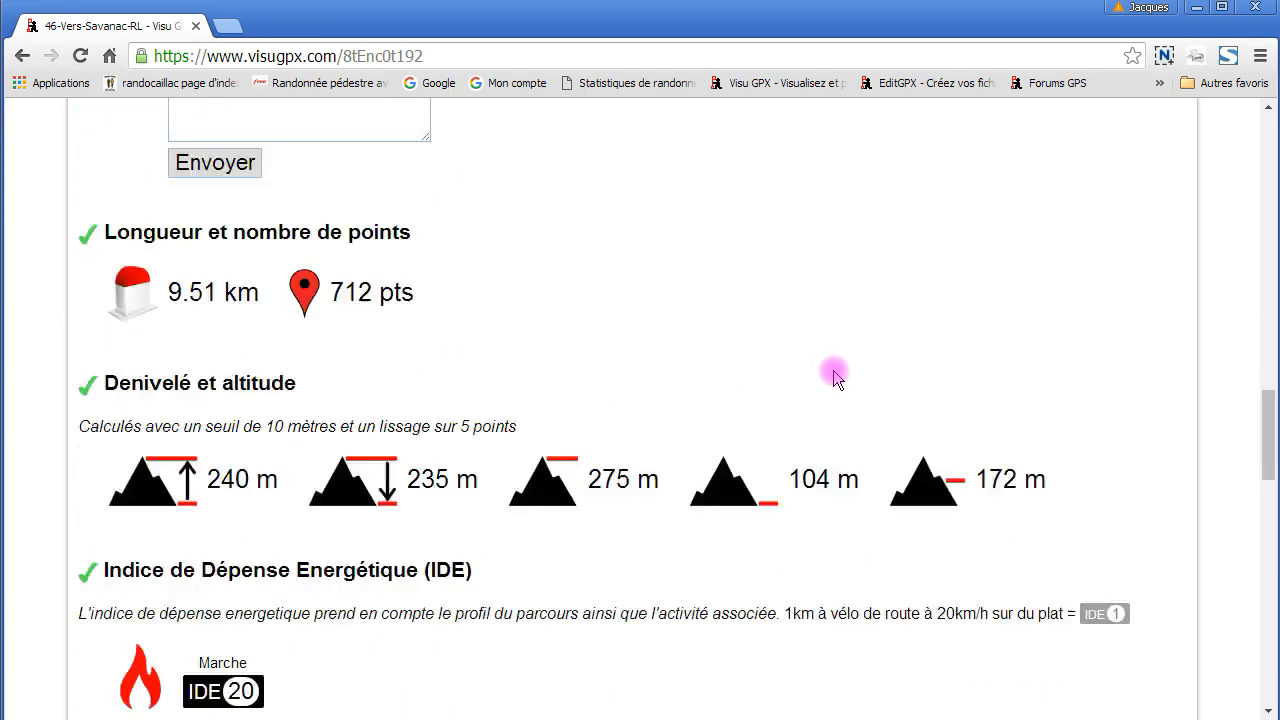
pyautogui.scroll(-10, 838, 378)
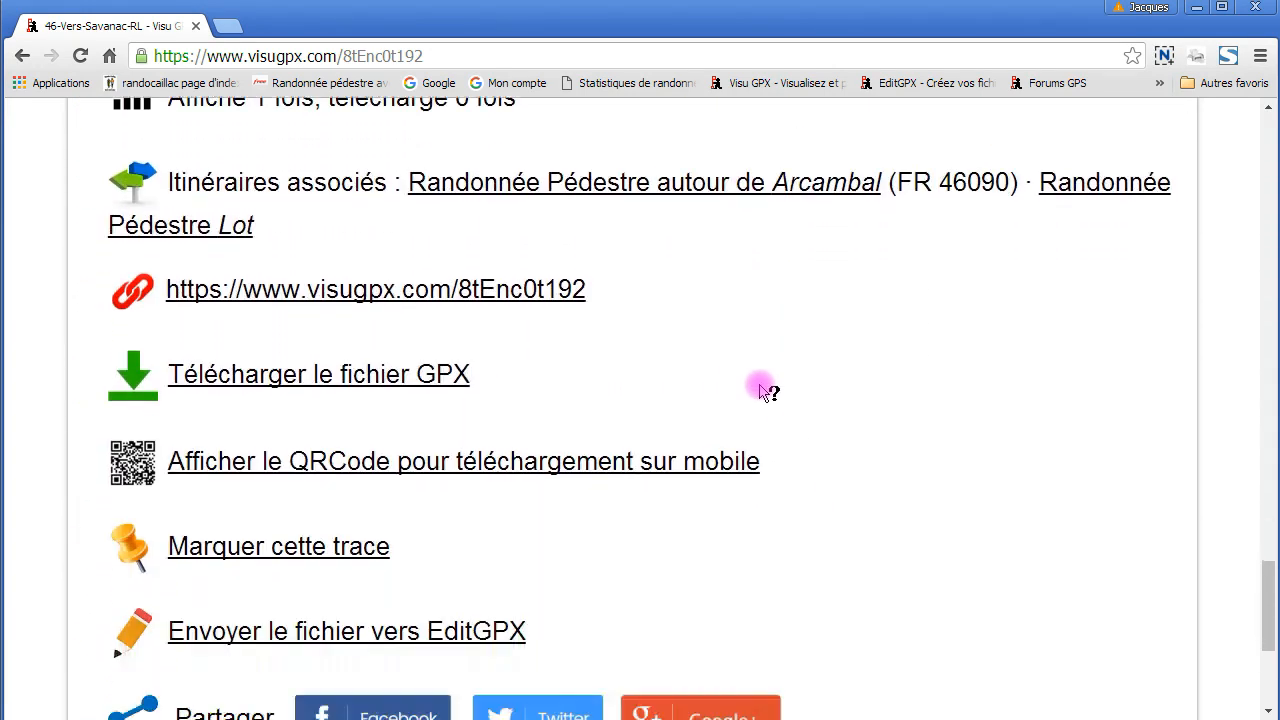
pyautogui.scroll(-4, 790, 392)
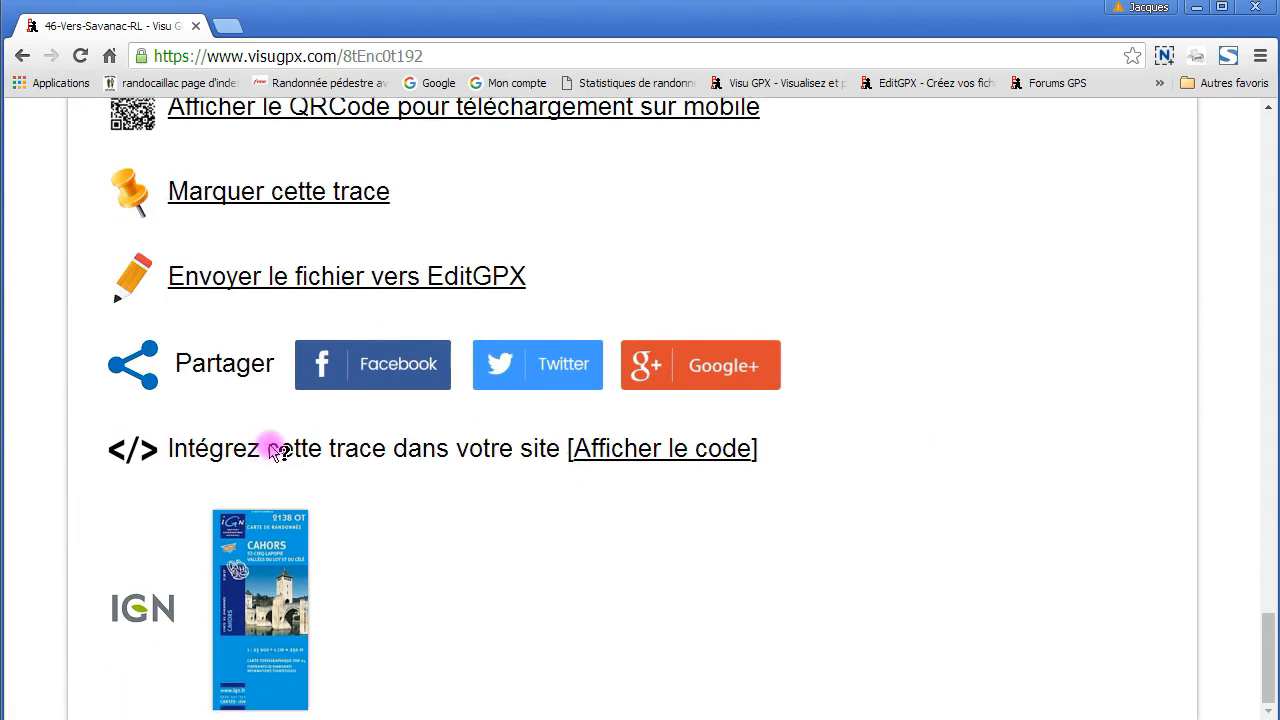
pyautogui.click(638, 446)
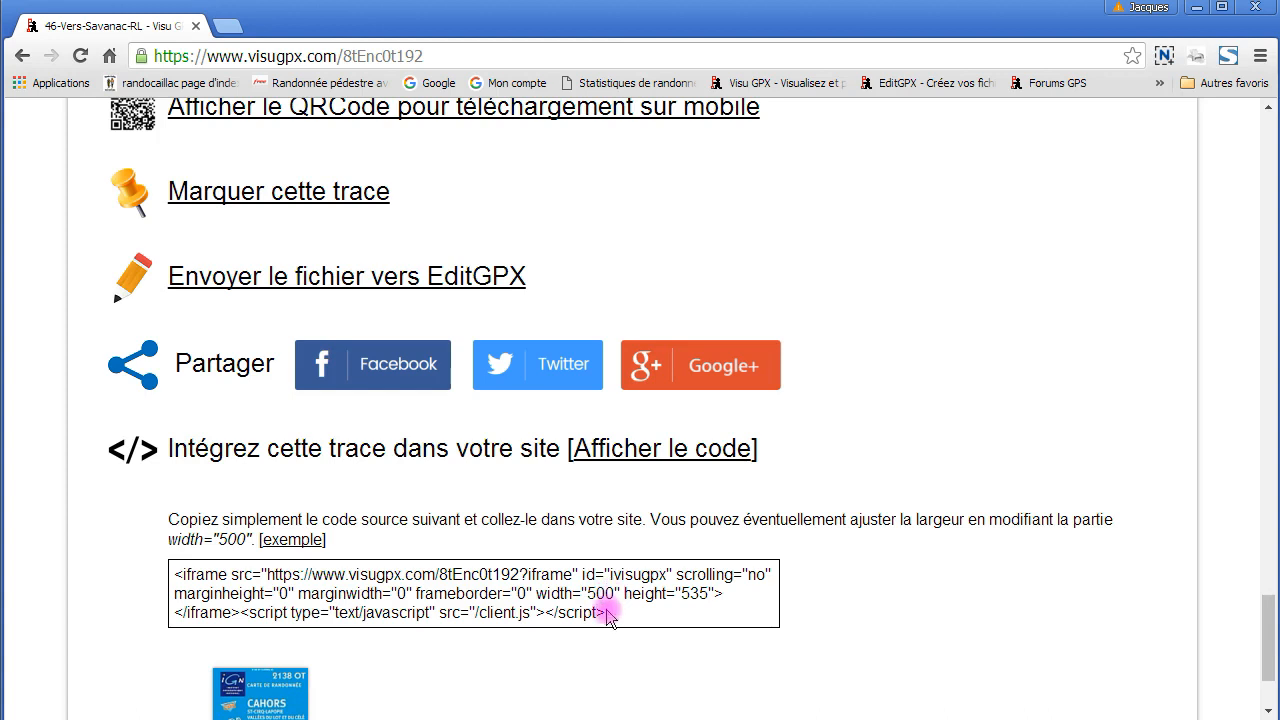
pyautogui.moveTo(603, 612); pyautogui.dragTo(172, 584)
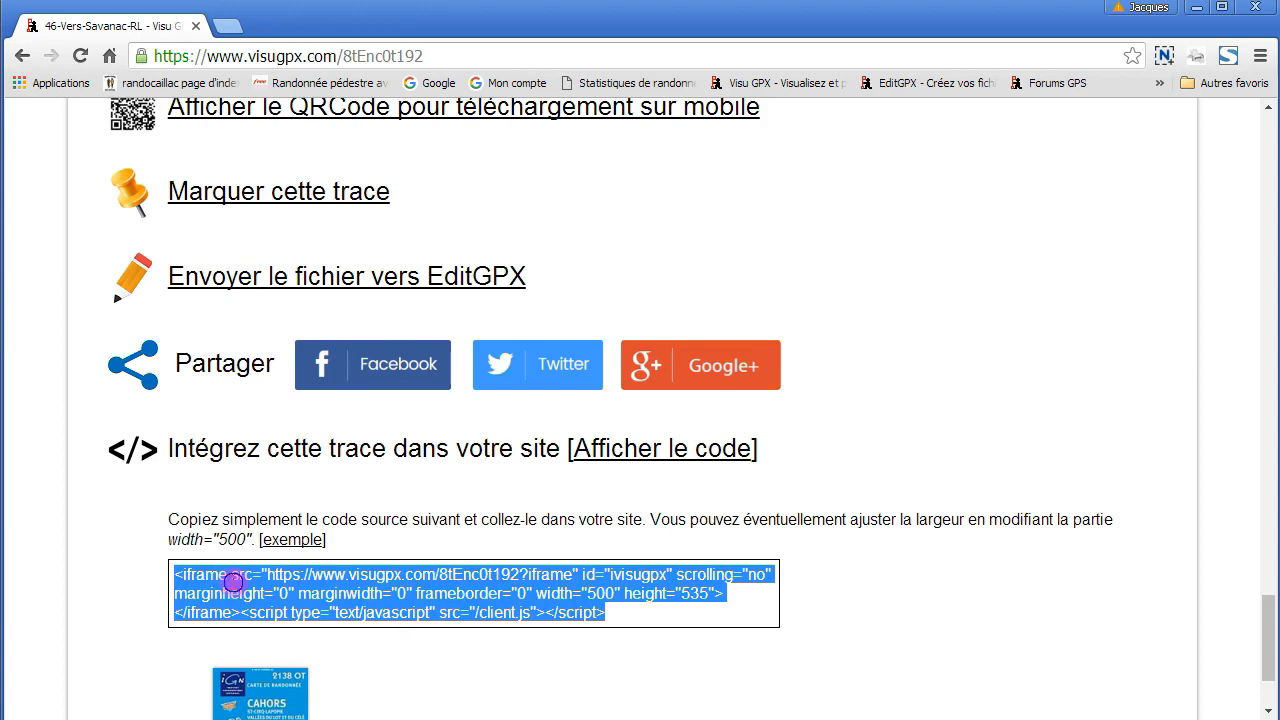
pyautogui.rightClick(234, 584)
pyautogui.click(272, 600)
pyautogui.click(985, 262)
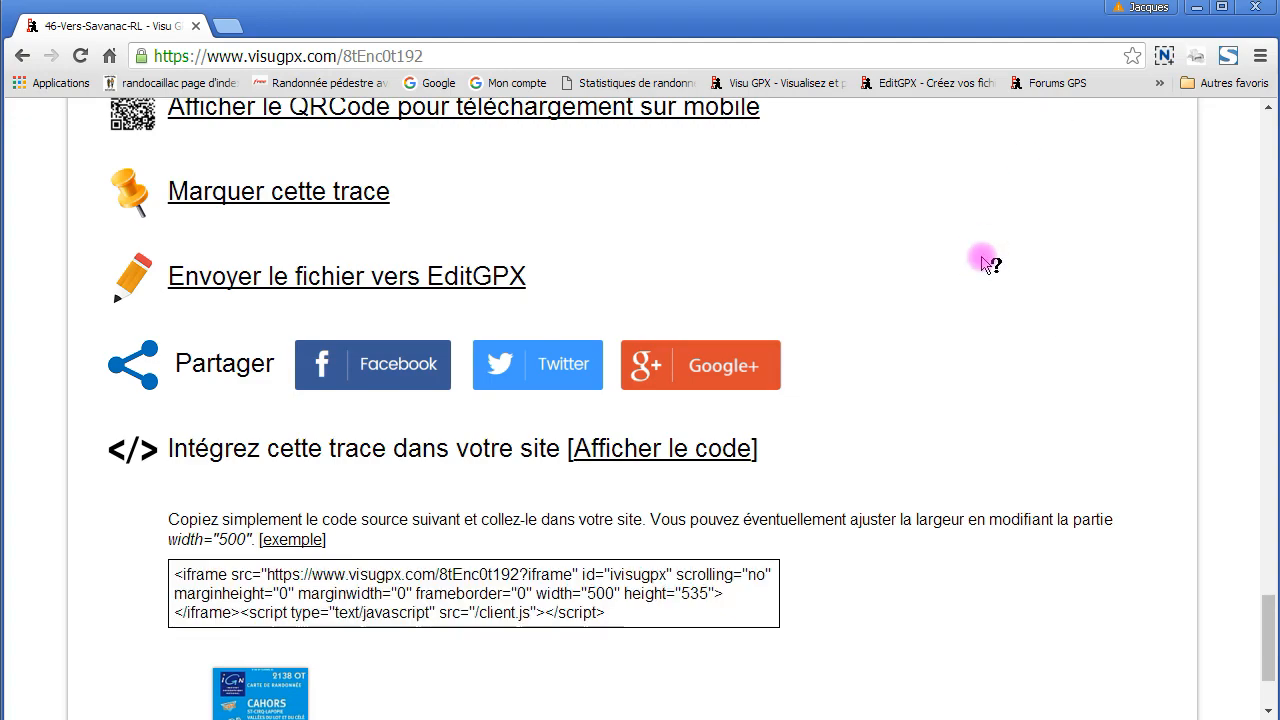